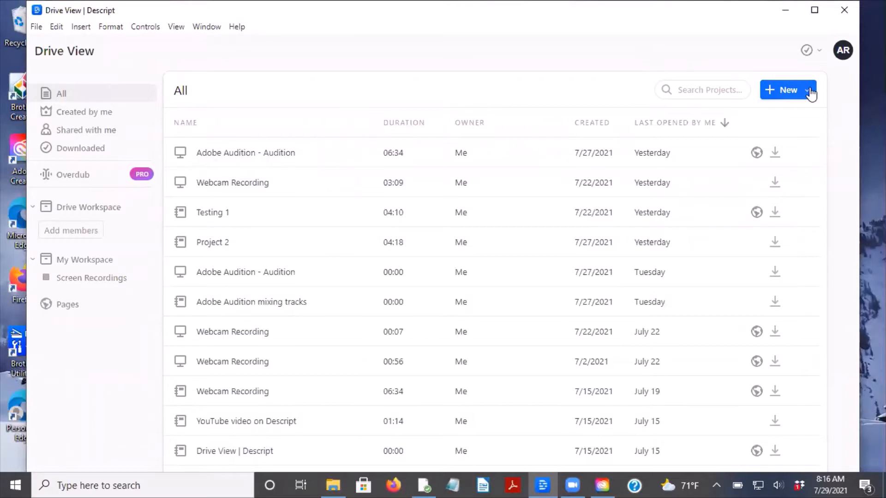
{"action": "left_click", "coordinate": [811, 92]}
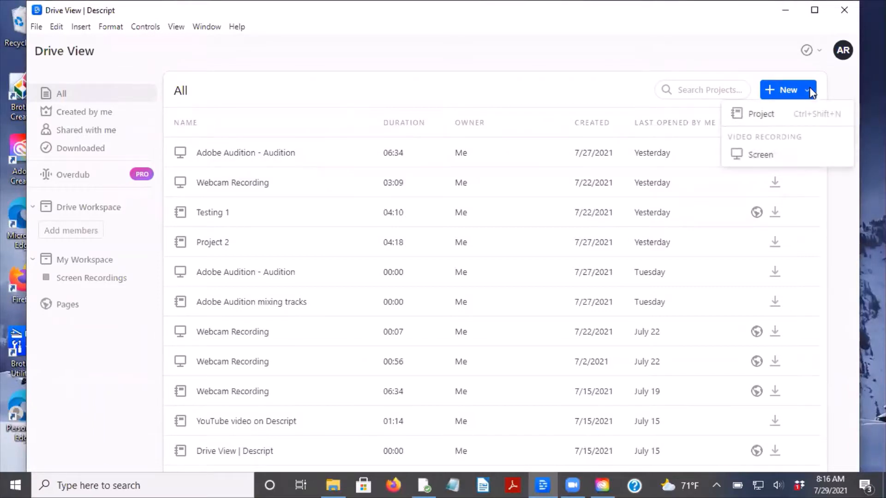
{"action": "left_click", "coordinate": [762, 116]}
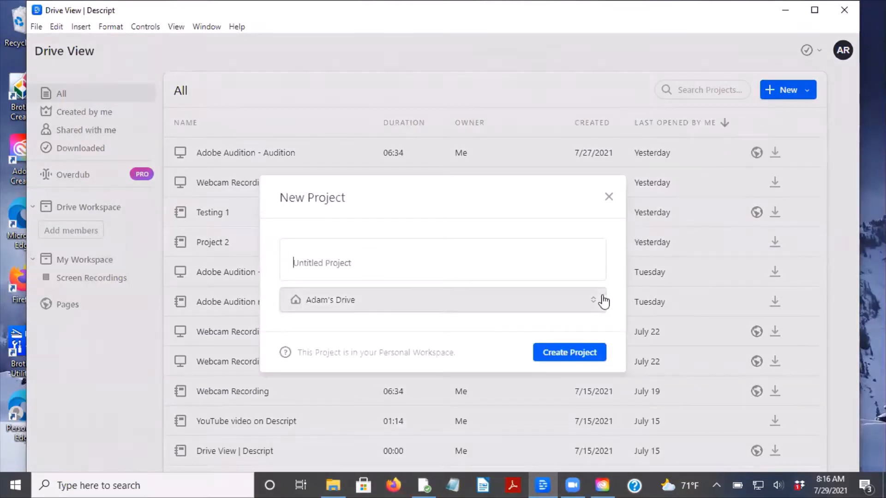
{"action": "left_click", "coordinate": [609, 197]}
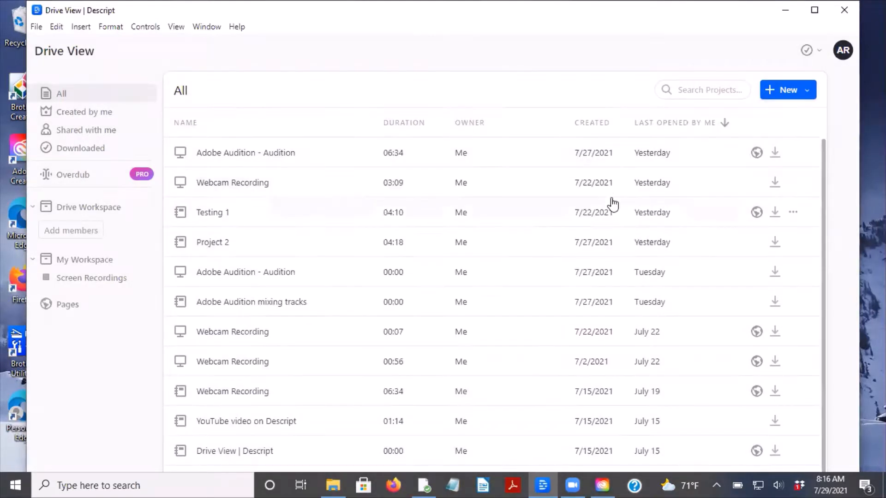
Step: Create a new project titled "Interview with" followed by the guest's name, keeping the default drive as its location
{"action": "left_click", "coordinate": [807, 90]}
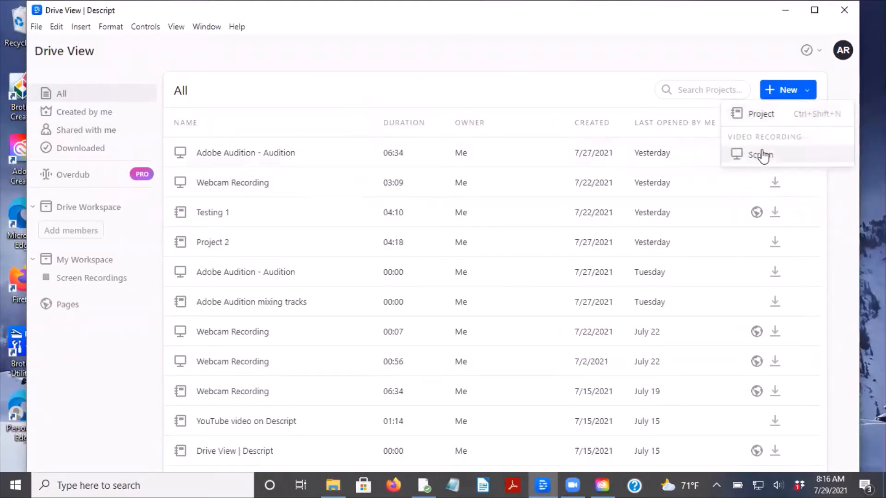
{"action": "left_click", "coordinate": [809, 91]}
{"action": "left_click", "coordinate": [810, 91]}
{"action": "left_click", "coordinate": [775, 121]}
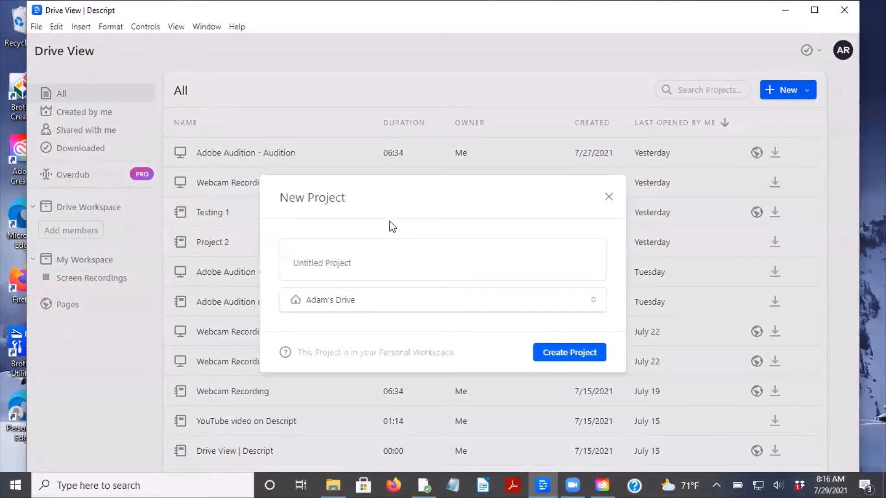
{"action": "type", "text": "Interview with Gary L"}
{"action": "left_click", "coordinate": [580, 351]}
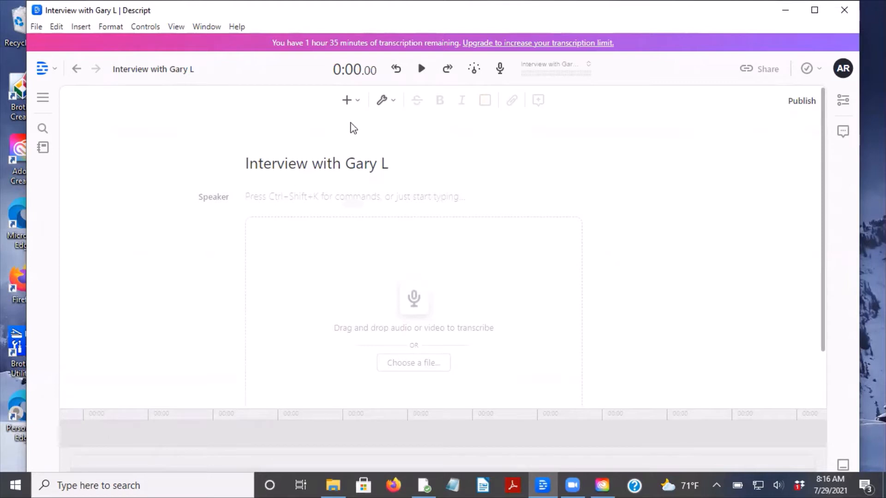
{"action": "left_click", "coordinate": [357, 99]}
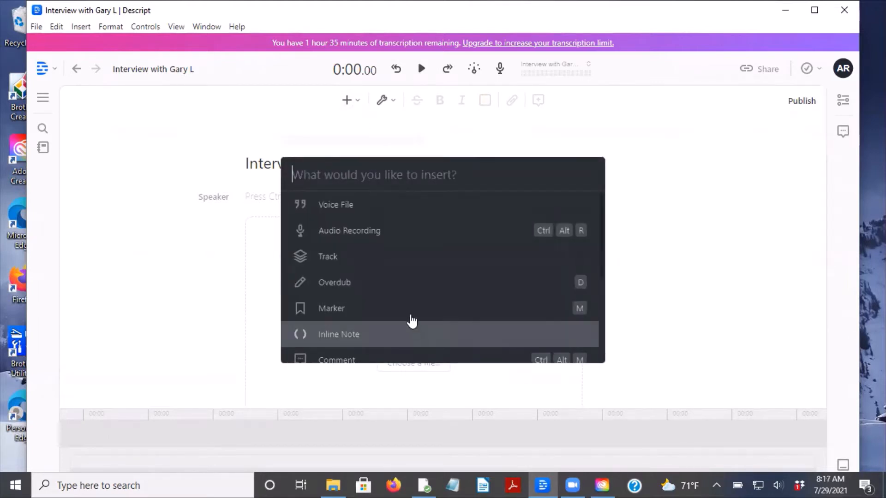
{"action": "scroll", "coordinate": [409, 318], "scroll_direction": "down", "scroll_amount": 4}
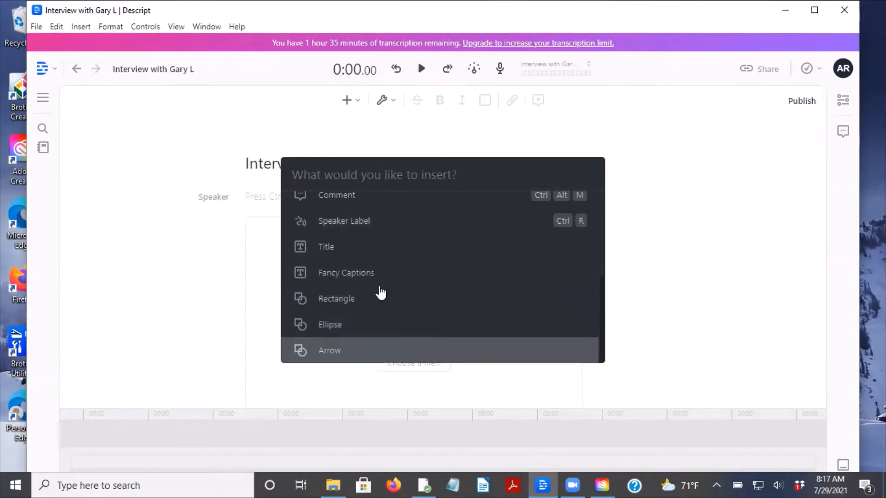
{"action": "scroll", "coordinate": [379, 245], "scroll_direction": "up", "scroll_amount": 3}
{"action": "scroll", "coordinate": [386, 303], "scroll_direction": "up", "scroll_amount": 1}
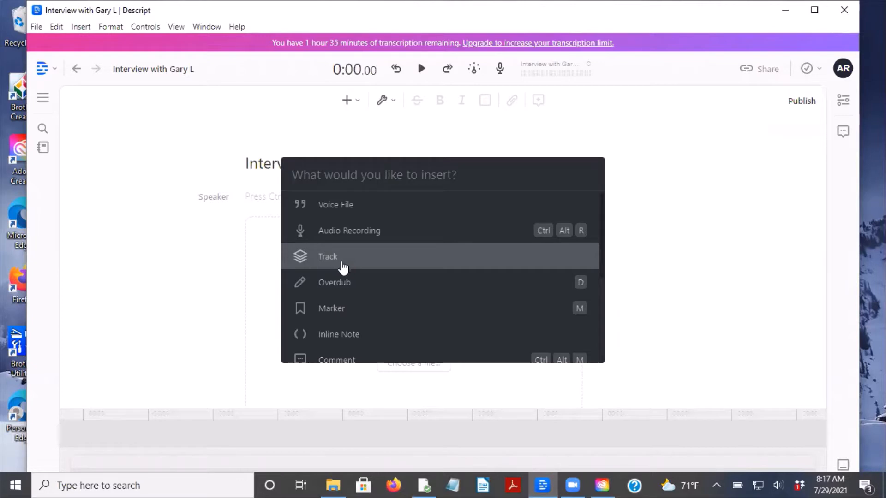
{"action": "left_click", "coordinate": [198, 167]}
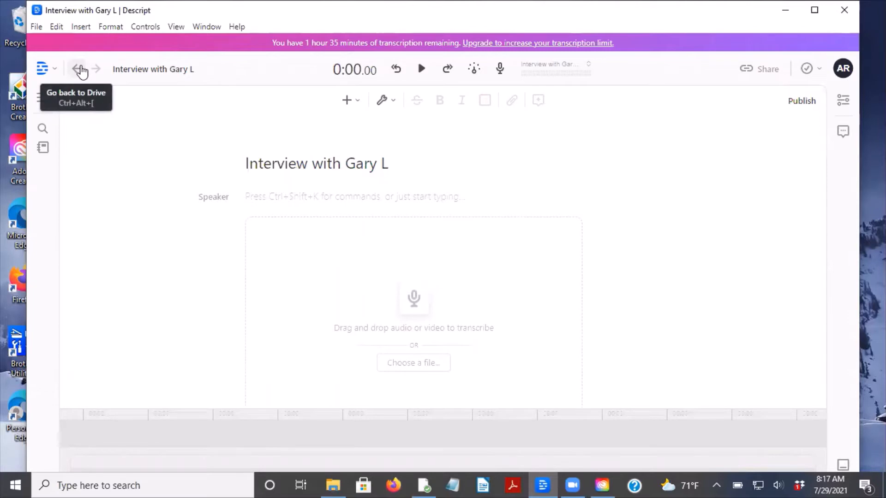
Step: Switch to File Explorer, dismissing the Adobe Creative Cloud dialog, and open the Interviews folder inside Documents
{"action": "left_click", "coordinate": [786, 14]}
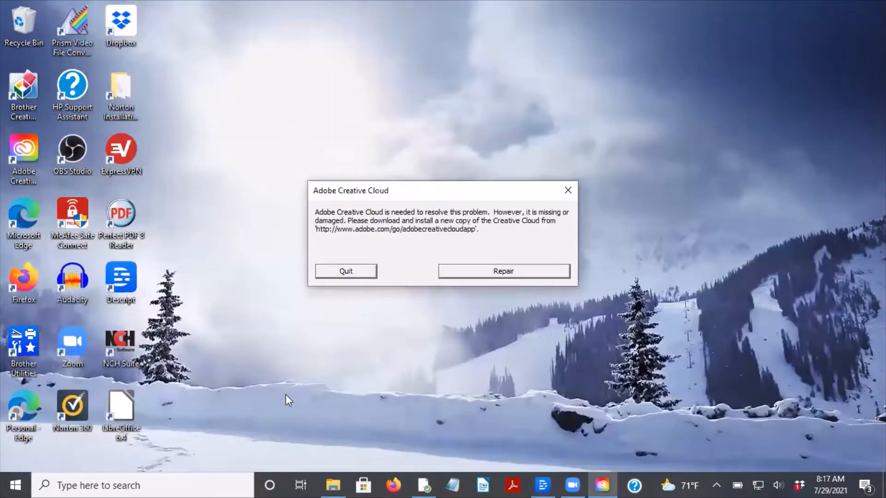
{"action": "left_click", "coordinate": [568, 190]}
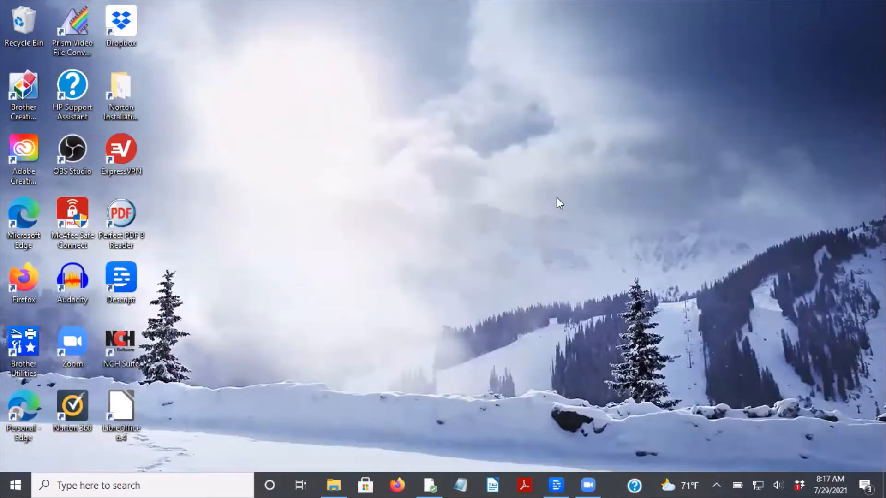
{"action": "left_click", "coordinate": [329, 485]}
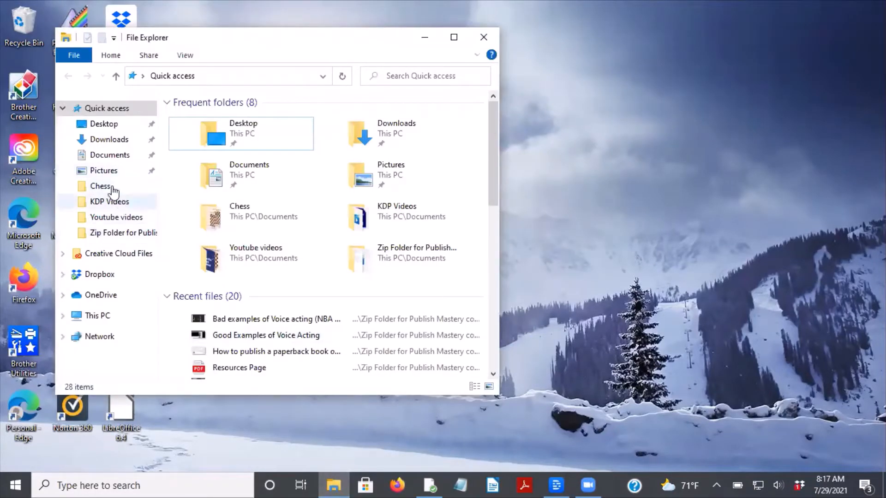
{"action": "left_click", "coordinate": [129, 157]}
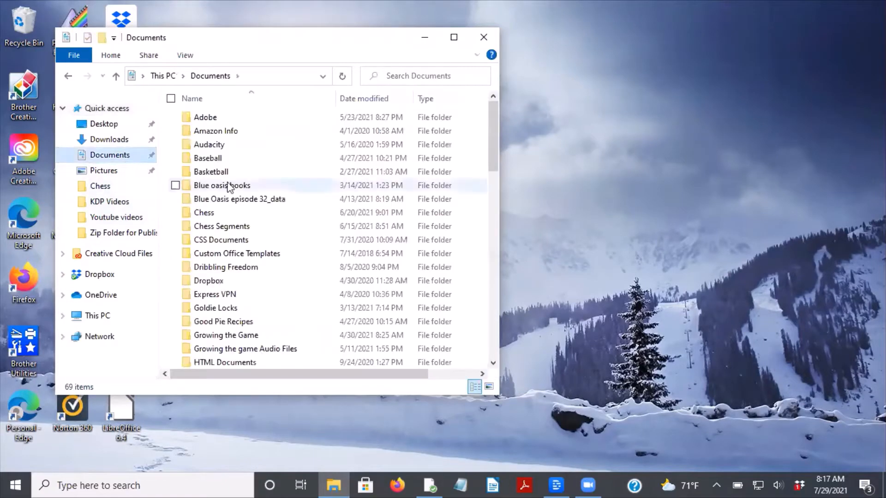
{"action": "scroll", "coordinate": [237, 297], "scroll_direction": "down", "scroll_amount": 3}
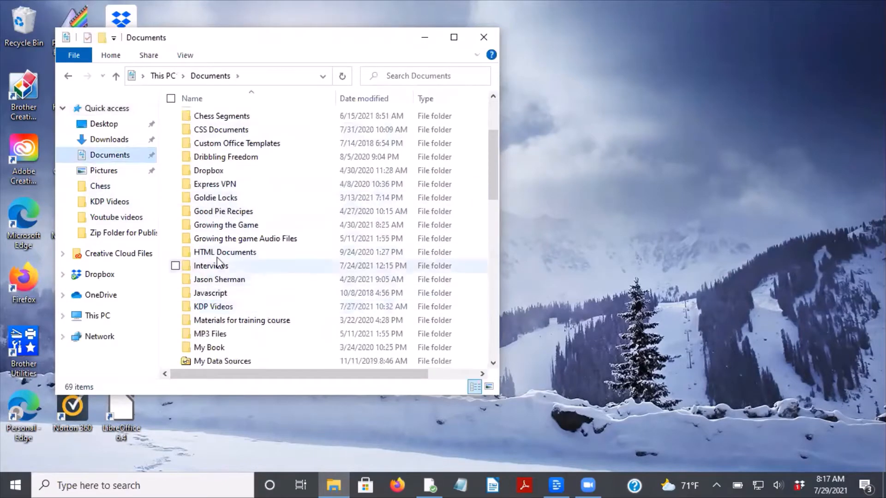
{"action": "left_click", "coordinate": [267, 270]}
{"action": "double_click", "coordinate": [269, 272]}
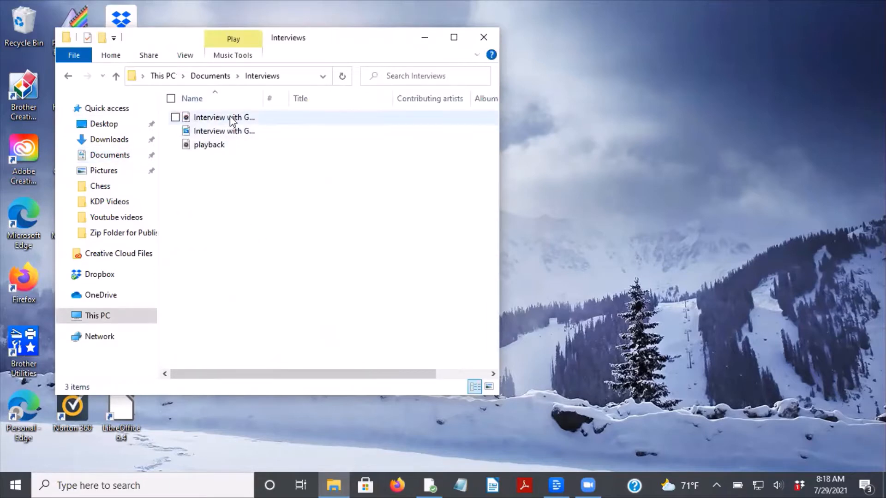
Step: Switch to Descript, narrow its window to sit beside File Explorer, and add the interview's MP4 video from the Interviews folder for transcription
{"action": "left_click", "coordinate": [232, 133]}
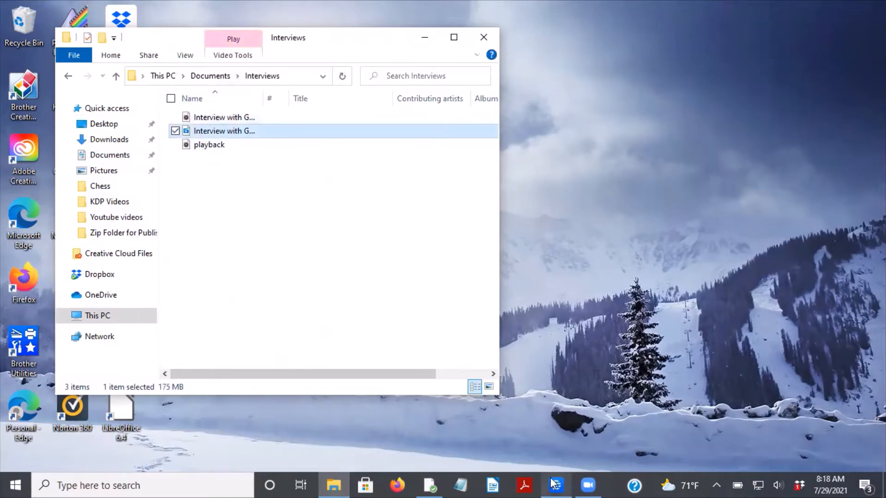
{"action": "left_click", "coordinate": [568, 477]}
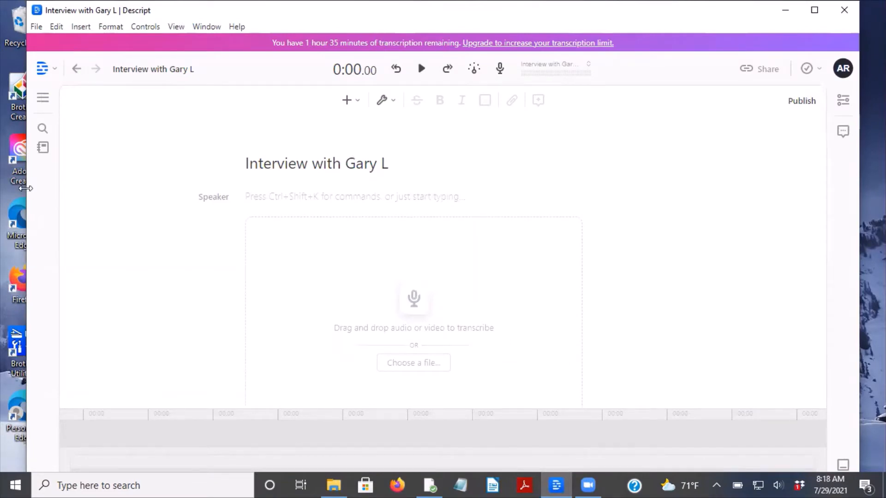
{"action": "left_click_drag", "start_coordinate": [26, 188], "coordinate": [402, 189]}
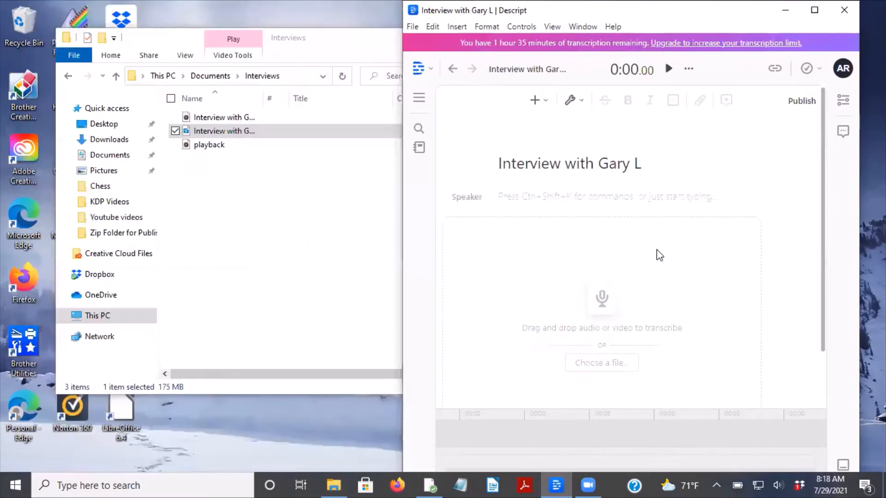
{"action": "left_click_drag", "start_coordinate": [277, 136], "coordinate": [583, 328]}
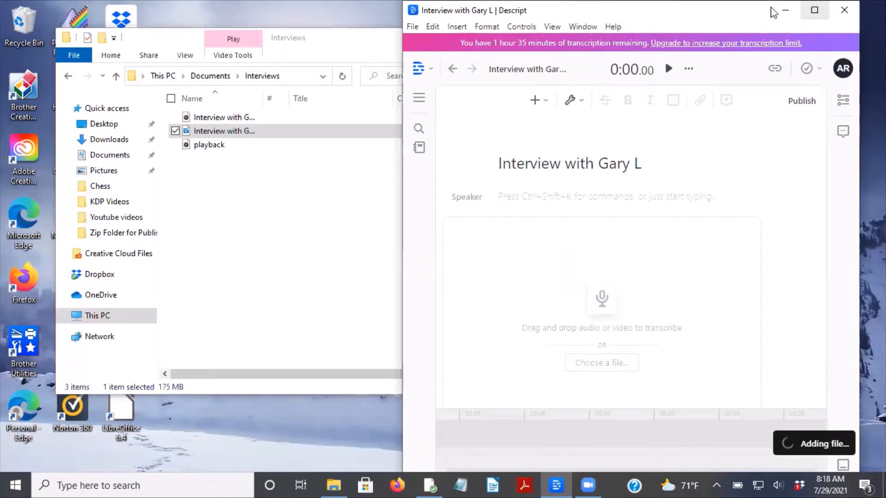
Step: Minimize File Explorer, maximize the Descript window, and finish the transcript setup without entering a speaker name
{"action": "left_click", "coordinate": [785, 9]}
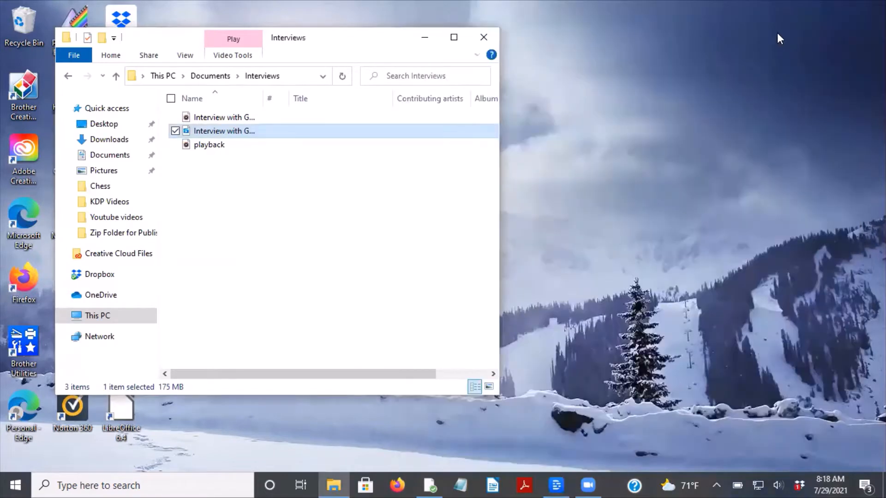
{"action": "left_click", "coordinate": [557, 486]}
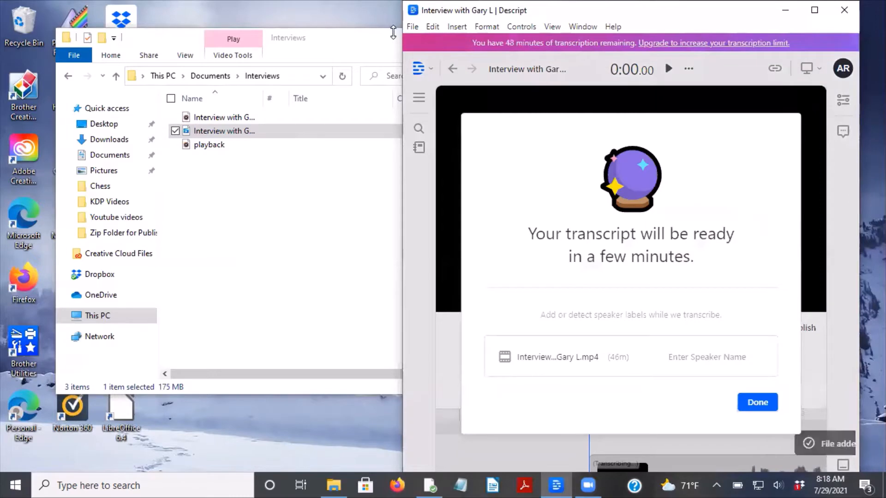
{"action": "left_click", "coordinate": [348, 42]}
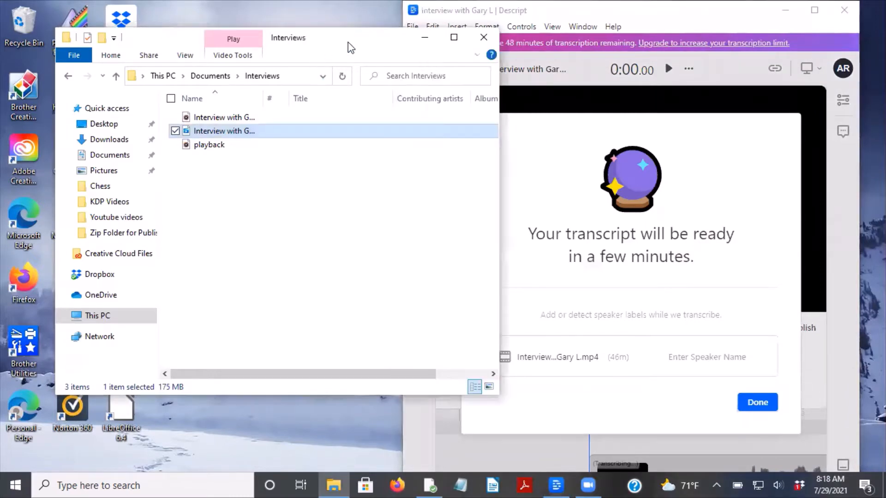
{"action": "left_click", "coordinate": [428, 39]}
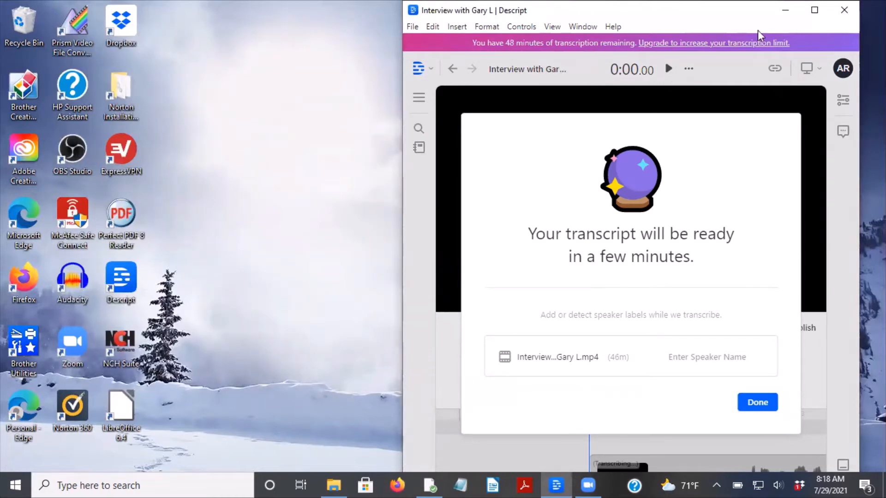
{"action": "left_click", "coordinate": [814, 10]}
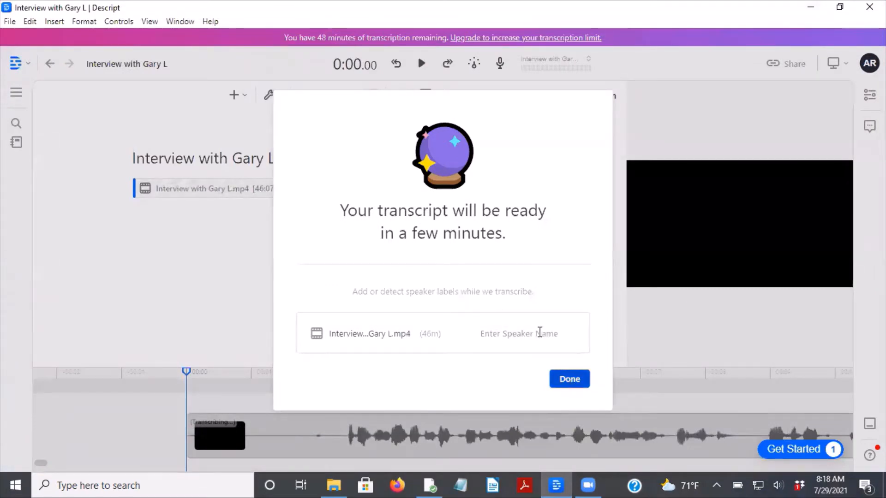
{"action": "left_click", "coordinate": [566, 382]}
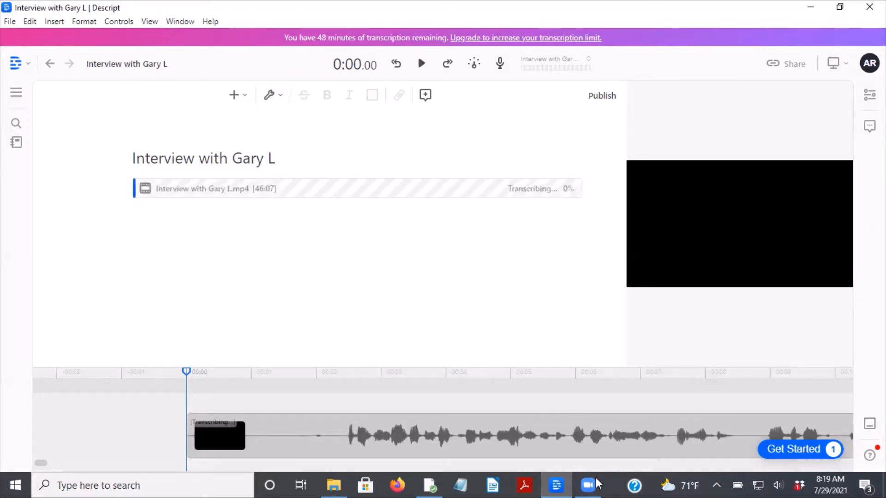
{"action": "mouse_move", "coordinate": [598, 484]}
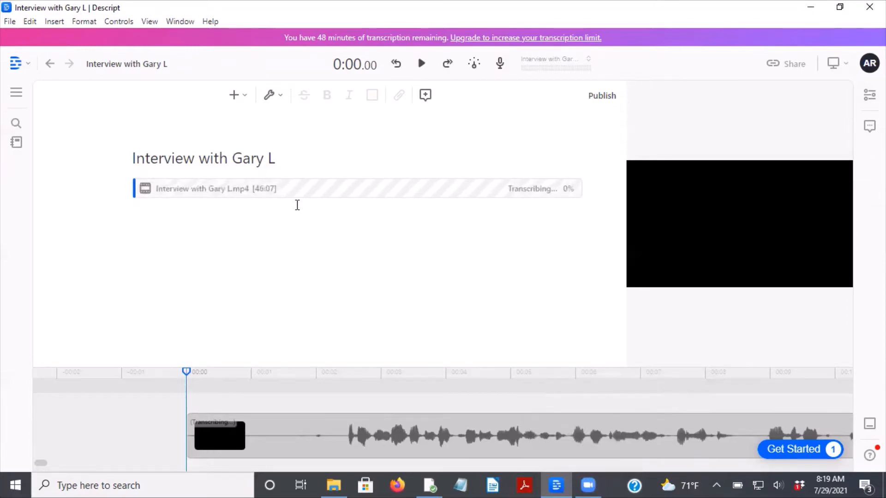
{"action": "left_click", "coordinate": [594, 480]}
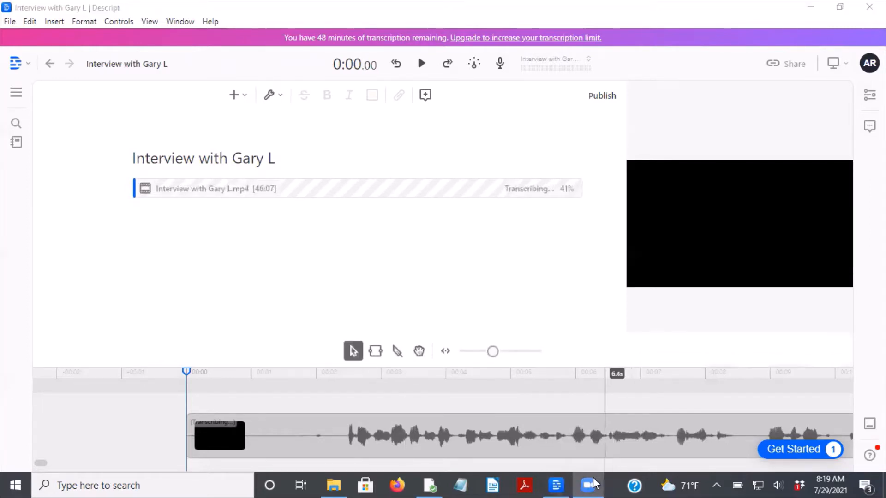
{"action": "left_click", "coordinate": [675, 24]}
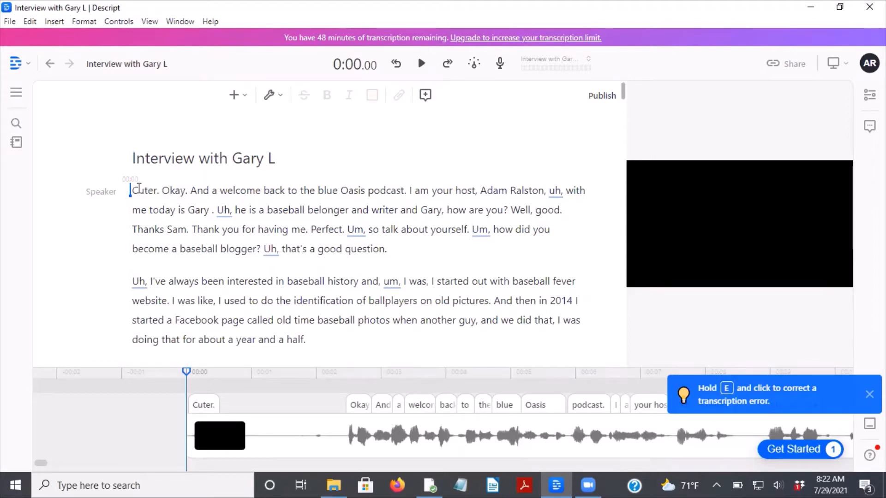
Step: Play the interview in stages from the start to about 0:24, comparing the transcript with the speech
{"action": "left_click", "coordinate": [420, 66]}
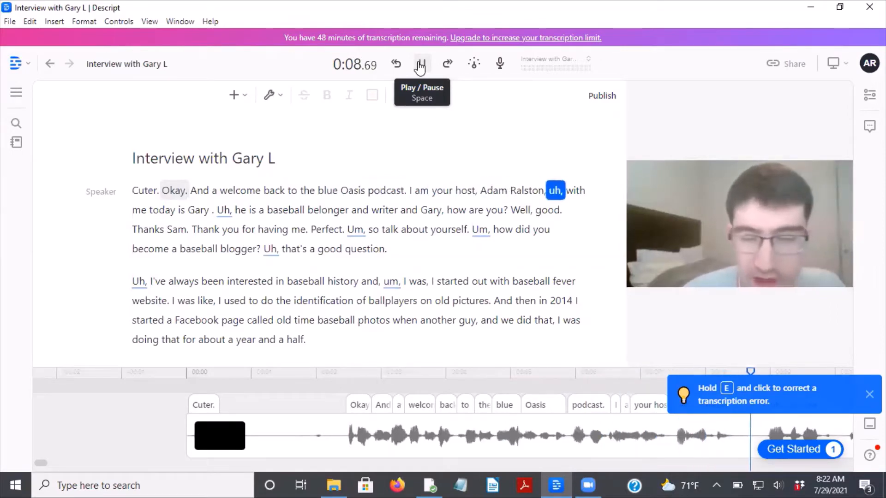
{"action": "left_click", "coordinate": [420, 66]}
{"action": "left_click", "coordinate": [420, 65]}
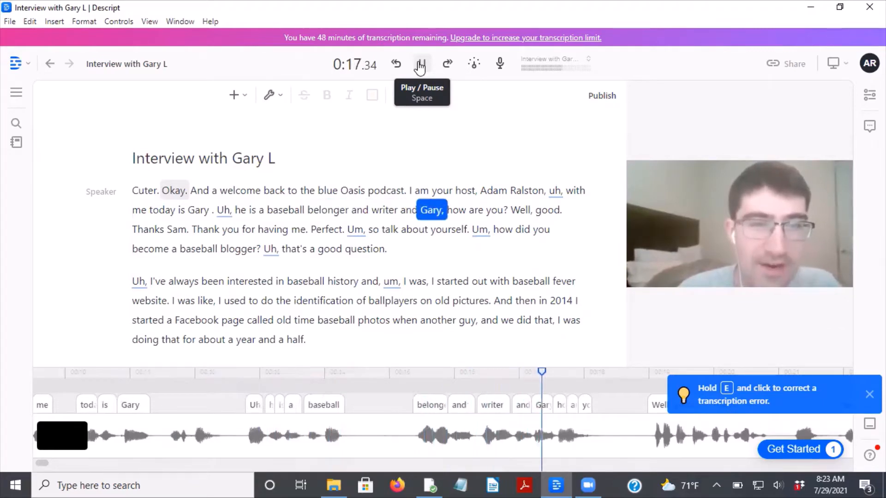
{"action": "left_click", "coordinate": [421, 67]}
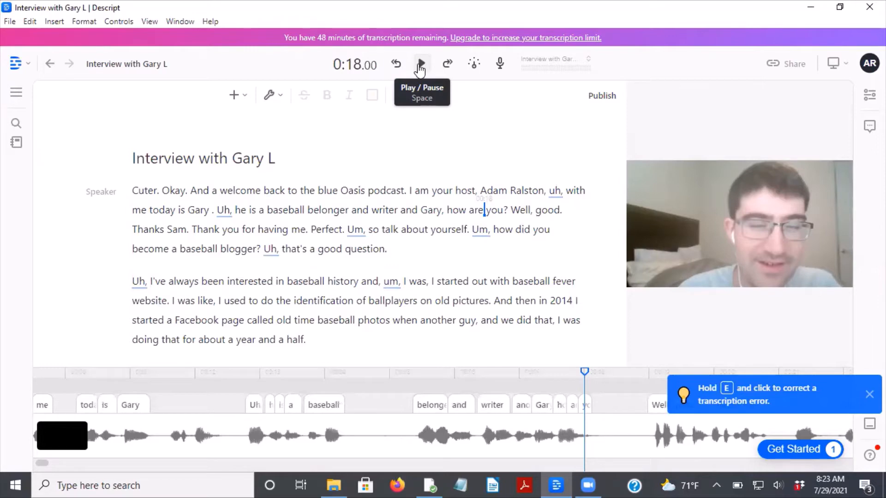
{"action": "left_click", "coordinate": [420, 65]}
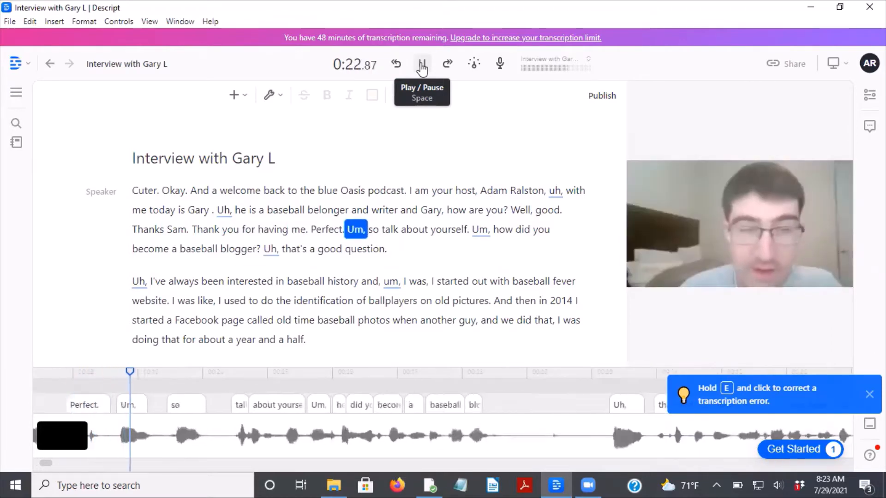
{"action": "left_click", "coordinate": [422, 67]}
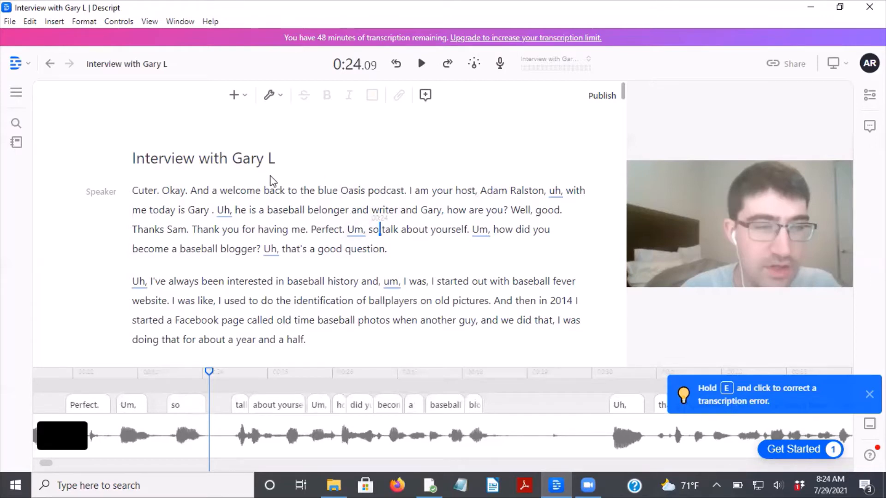
Step: Find the filler words "um" and "uh" throughout the composition and delete all of them along with their media
{"action": "left_click", "coordinate": [219, 209]}
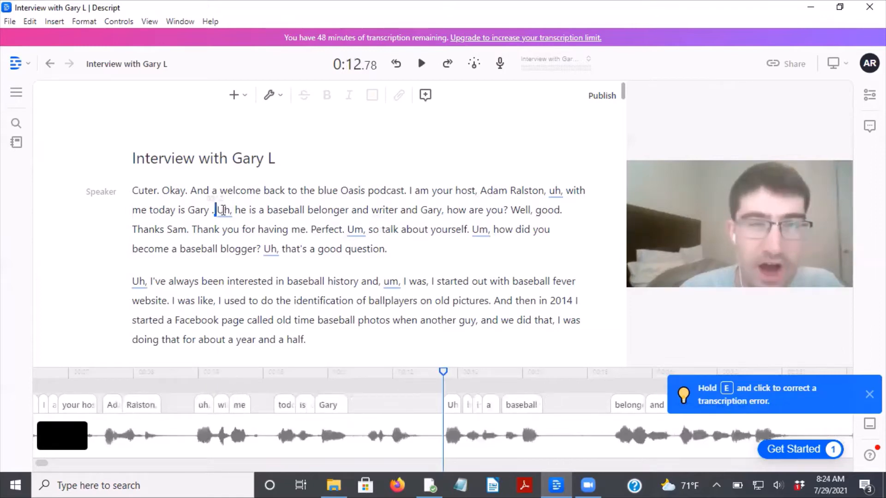
{"action": "right_click", "coordinate": [223, 210]}
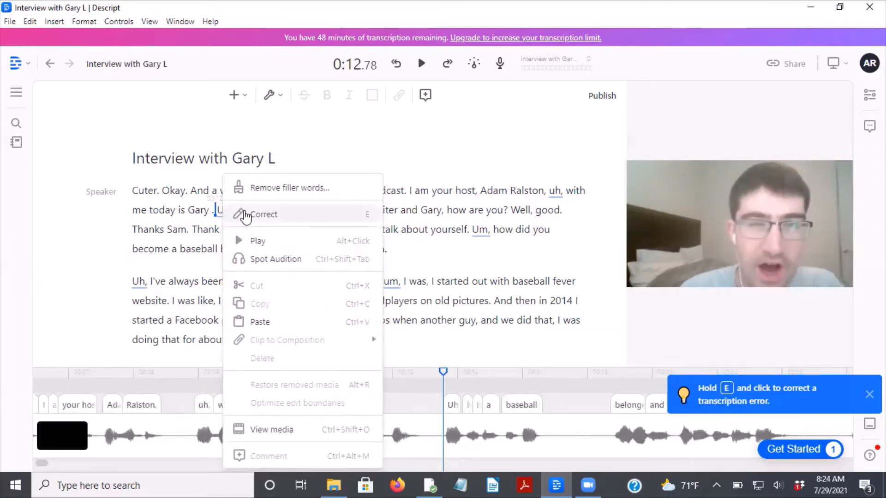
{"action": "left_click", "coordinate": [310, 188]}
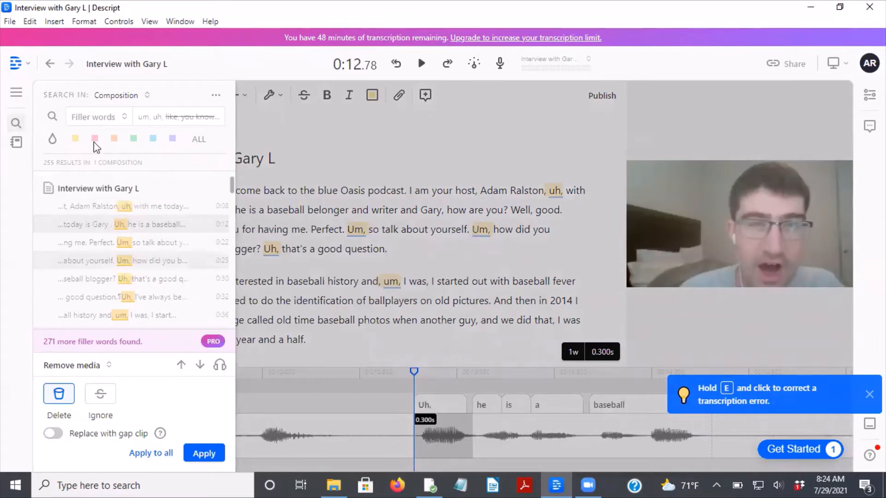
{"action": "scroll", "coordinate": [152, 240], "scroll_direction": "down", "scroll_amount": 15}
{"action": "scroll", "coordinate": [159, 252], "scroll_direction": "down", "scroll_amount": 15}
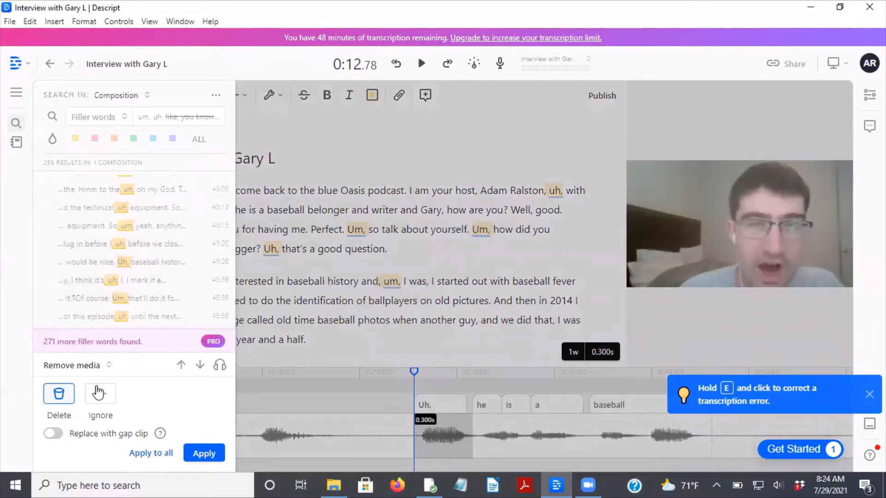
{"action": "scroll", "coordinate": [129, 249], "scroll_direction": "up", "scroll_amount": 3}
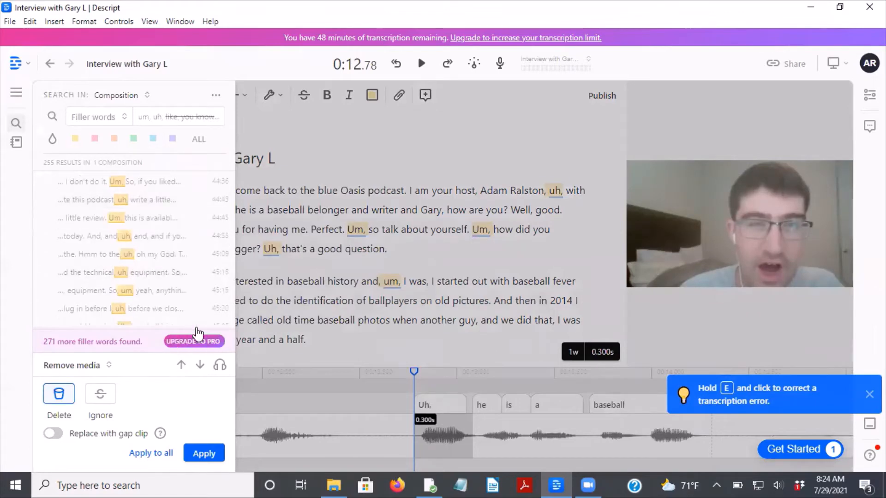
{"action": "left_click", "coordinate": [157, 454]}
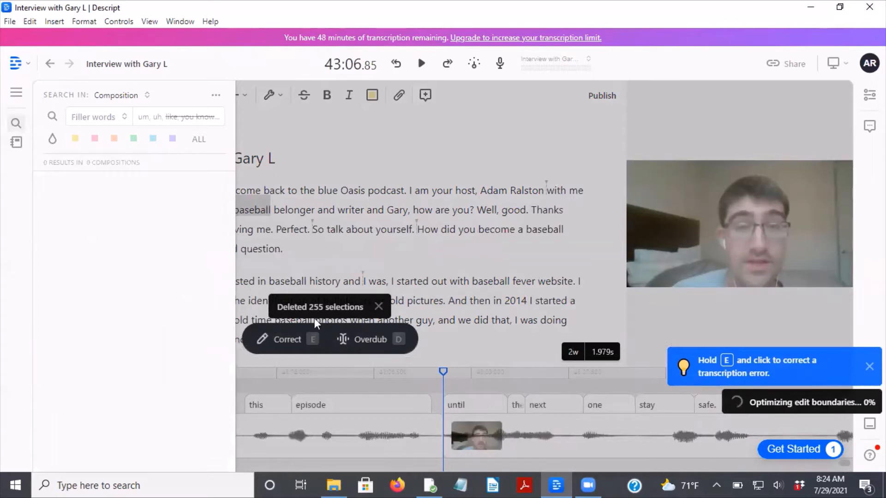
Step: Leave the filler-word search, skim the cleaned transcript, and play the interview from the start to about 0:39 to check the cuts
{"action": "left_click", "coordinate": [316, 214]}
{"action": "scroll", "coordinate": [362, 257], "scroll_direction": "down", "scroll_amount": 3}
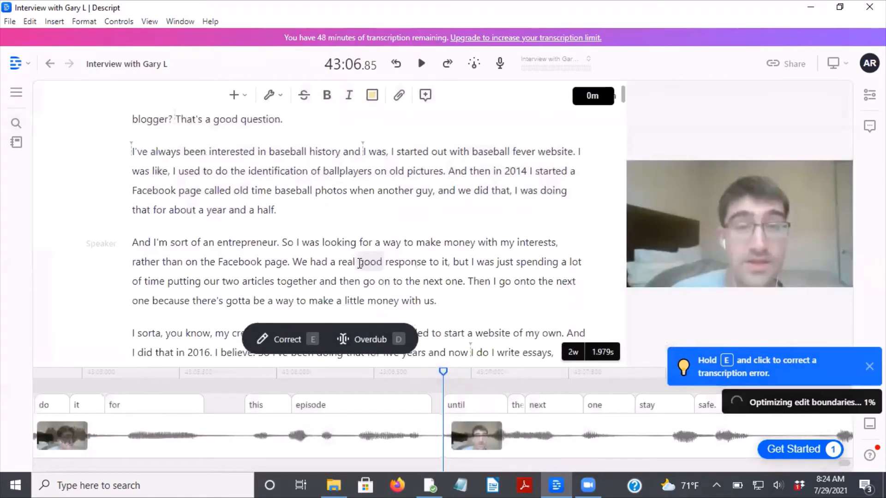
{"action": "scroll", "coordinate": [360, 263], "scroll_direction": "up", "scroll_amount": 3}
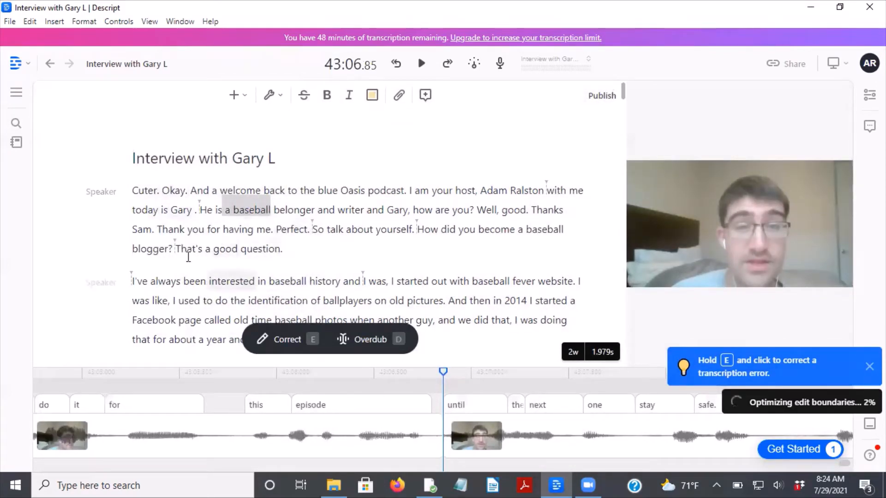
{"action": "left_click", "coordinate": [136, 190]}
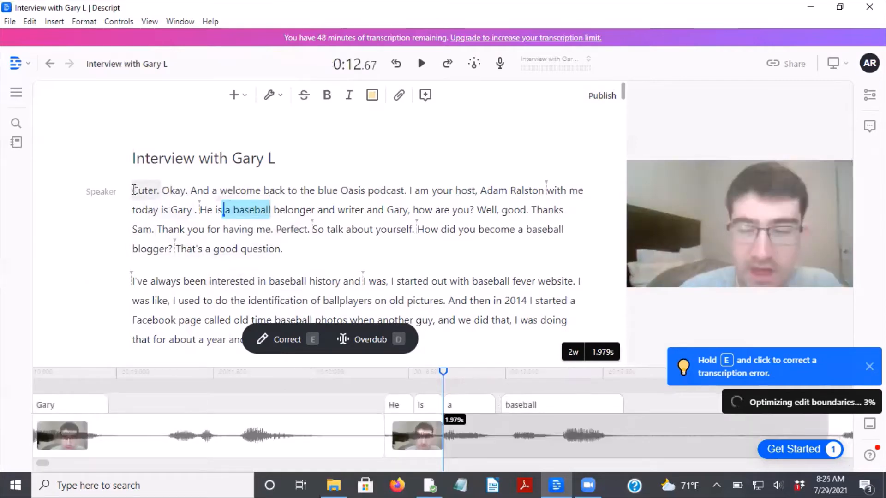
{"action": "left_click", "coordinate": [134, 190]}
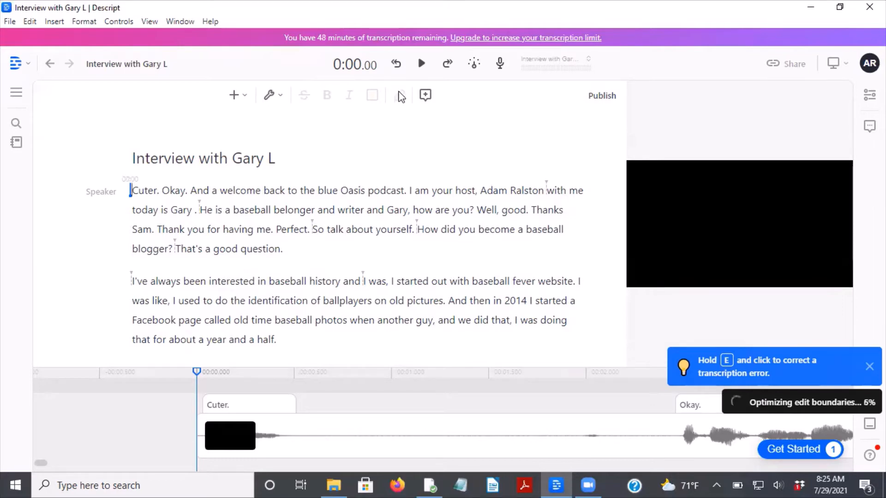
{"action": "left_click", "coordinate": [423, 64]}
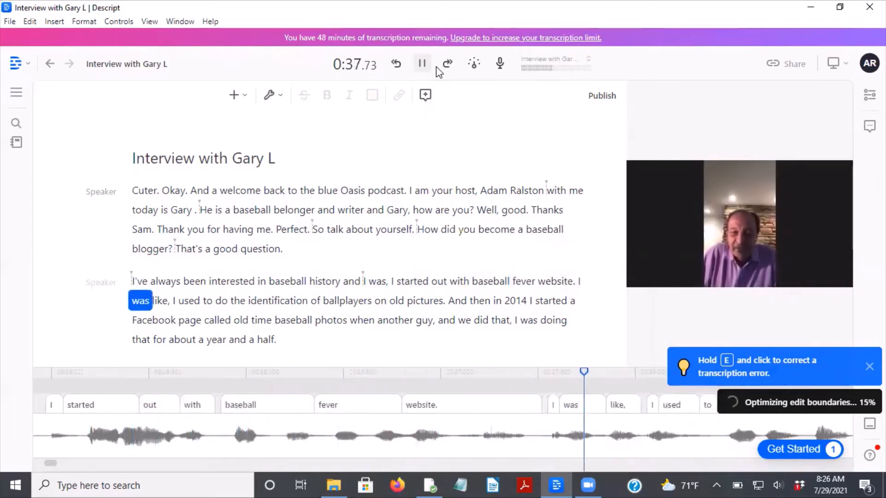
{"action": "left_click", "coordinate": [423, 64]}
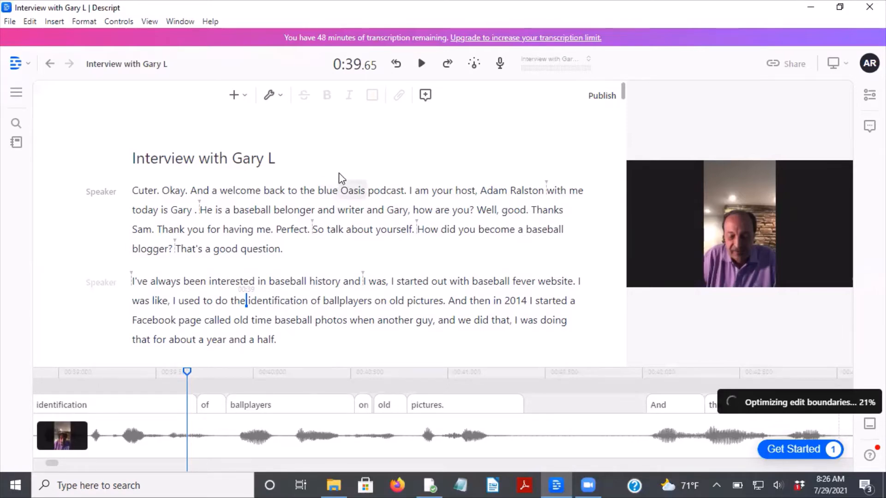
Step: Insert a Title over the transcript's last two paragraphs, from "If you're, if you like baseball industry" to "Thank you."
{"action": "scroll", "coordinate": [406, 236], "scroll_direction": "down", "scroll_amount": 20}
{"action": "scroll", "coordinate": [425, 238], "scroll_direction": "down", "scroll_amount": 20}
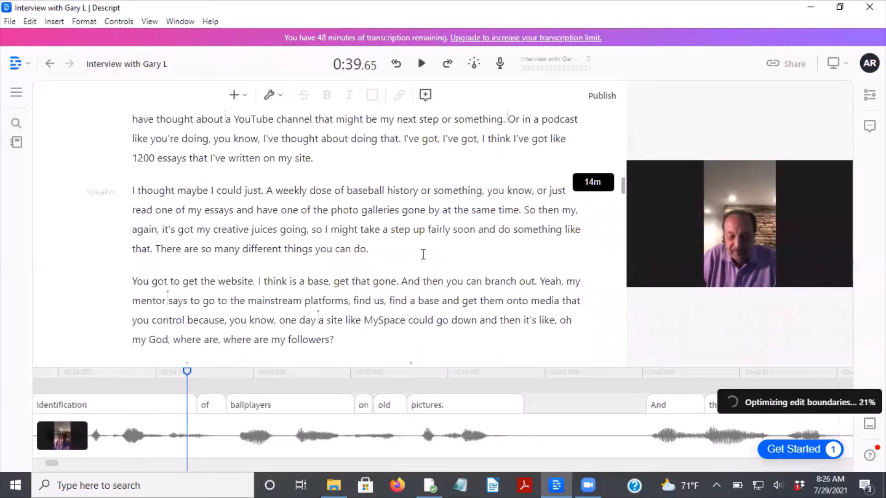
{"action": "scroll", "coordinate": [408, 264], "scroll_direction": "down", "scroll_amount": 12}
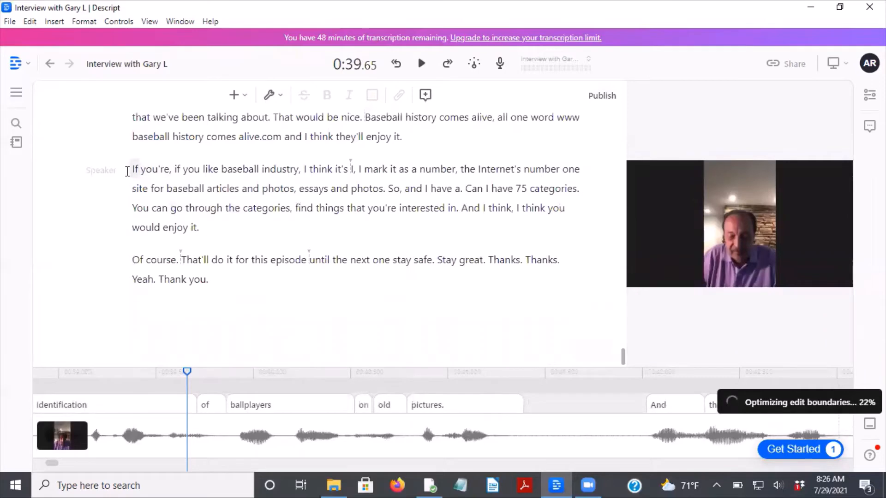
{"action": "left_click_drag", "start_coordinate": [167, 190], "coordinate": [226, 279]}
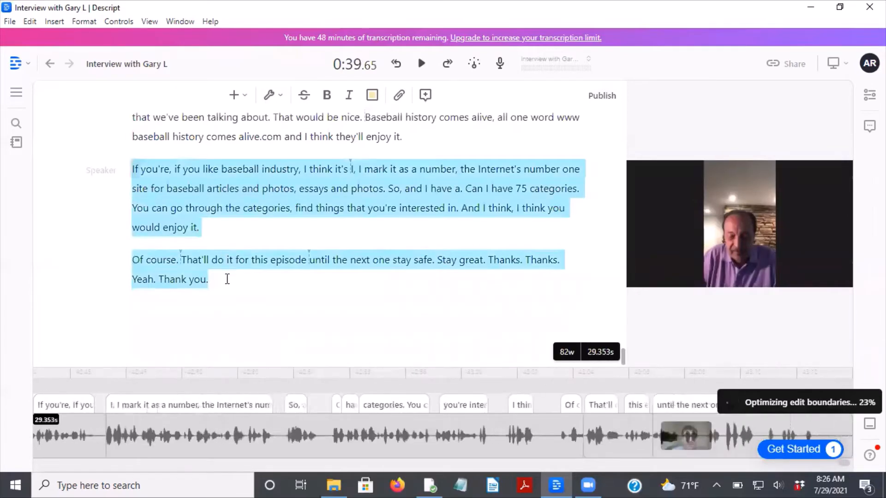
{"action": "left_click", "coordinate": [242, 95]}
{"action": "scroll", "coordinate": [420, 276], "scroll_direction": "down", "scroll_amount": 4}
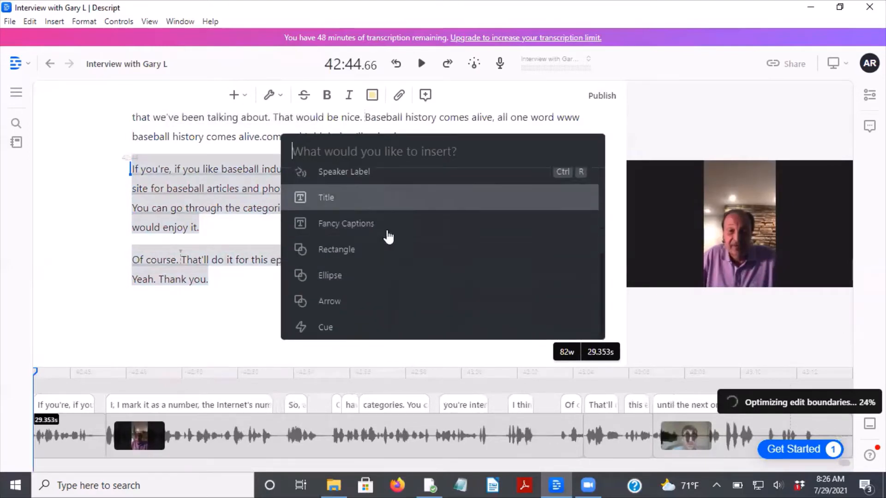
{"action": "left_click", "coordinate": [377, 199]}
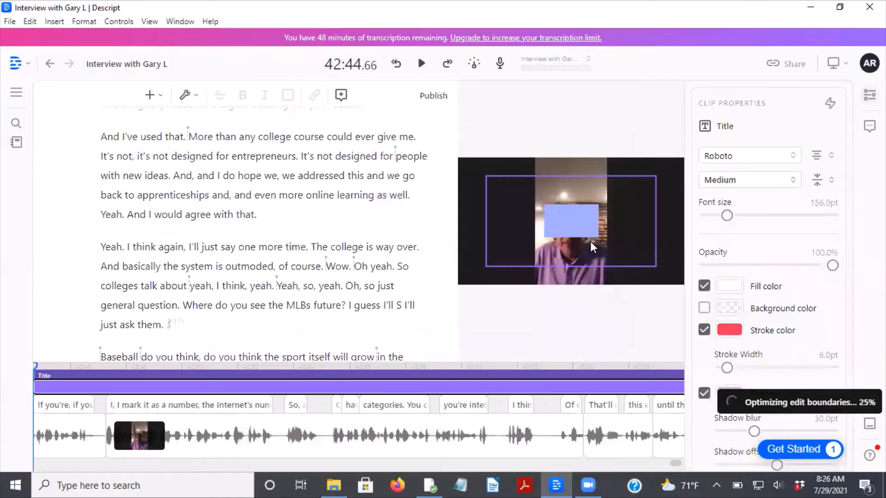
Step: Replace the title's placeholder text on the video with "Like, Share and Subscribe"
{"action": "left_click", "coordinate": [605, 174]}
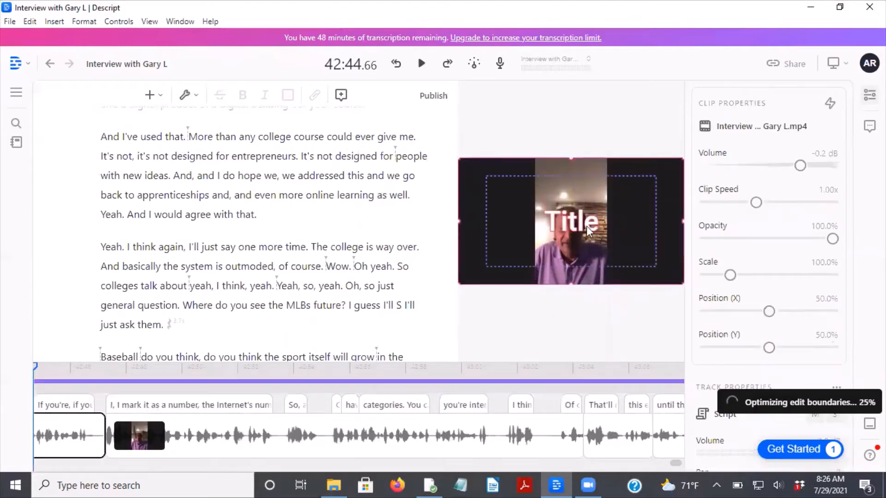
{"action": "left_click", "coordinate": [575, 223]}
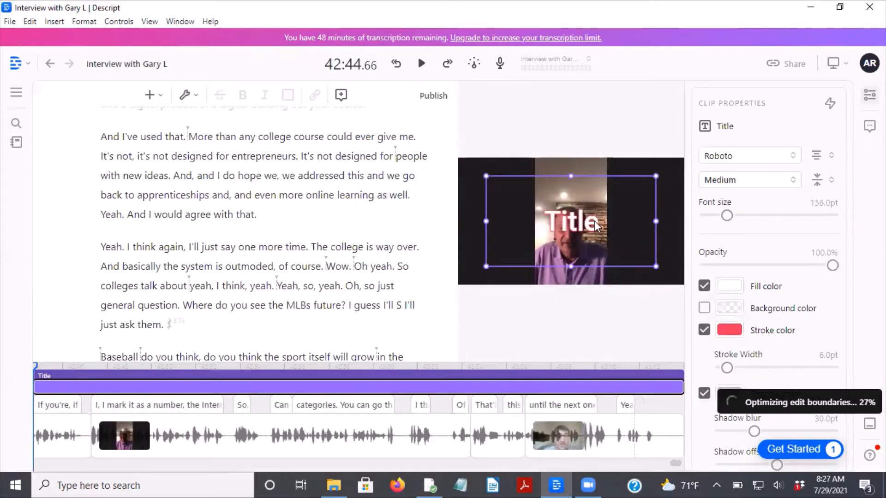
{"action": "double_click", "coordinate": [595, 224]}
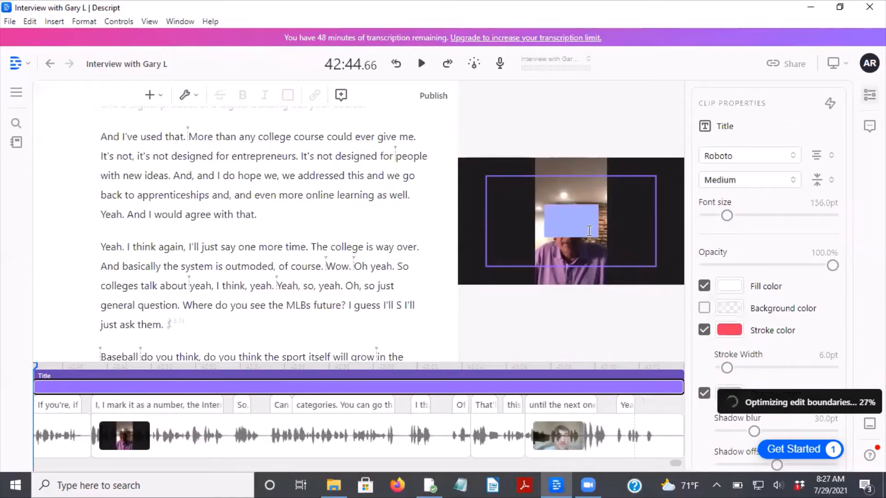
{"action": "key", "text": "BackSpace"}
{"action": "type", "text": "Li"}
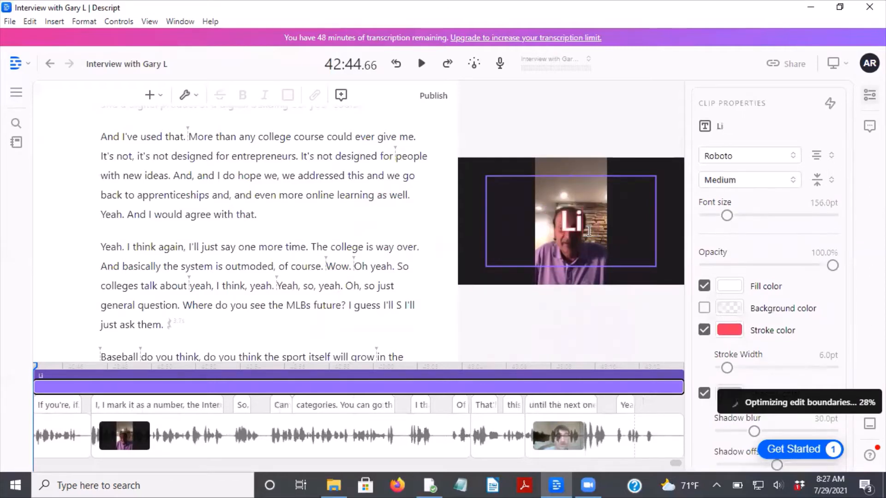
{"action": "type", "text": "ke,"}
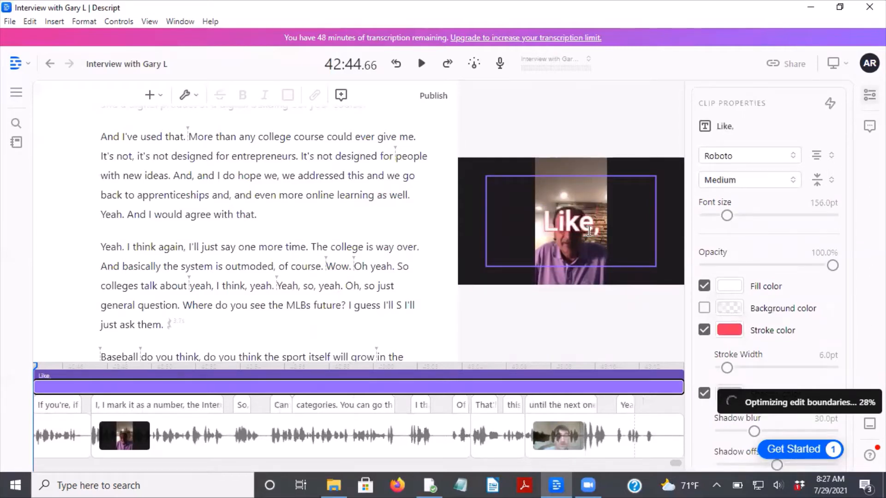
{"action": "type", "text": " Share"}
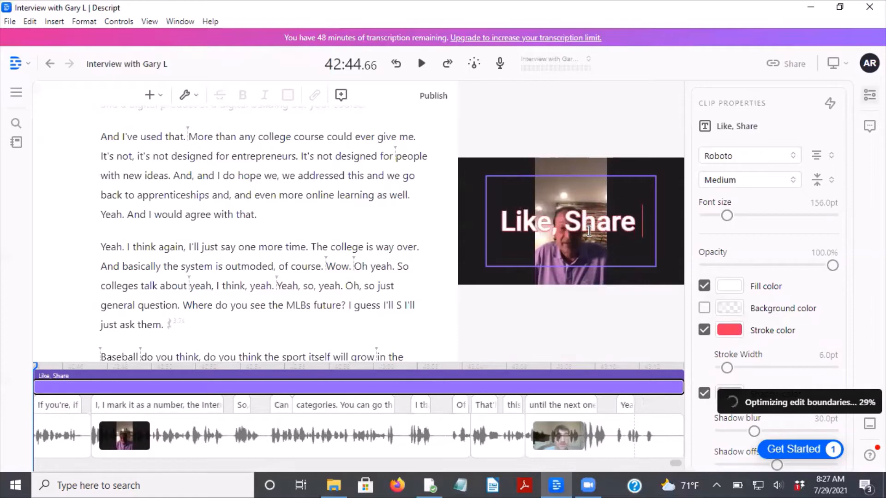
{"action": "type", "text": " and"}
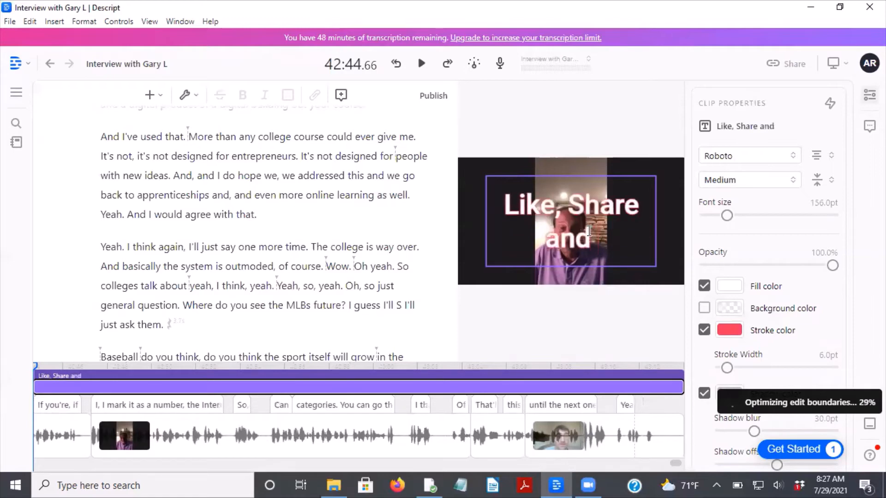
{"action": "type", "text": " Subs"}
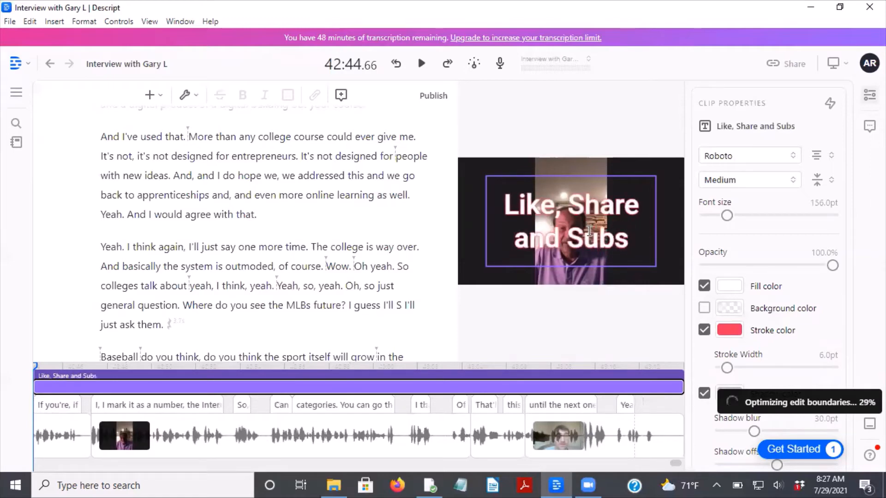
{"action": "type", "text": "cribe"}
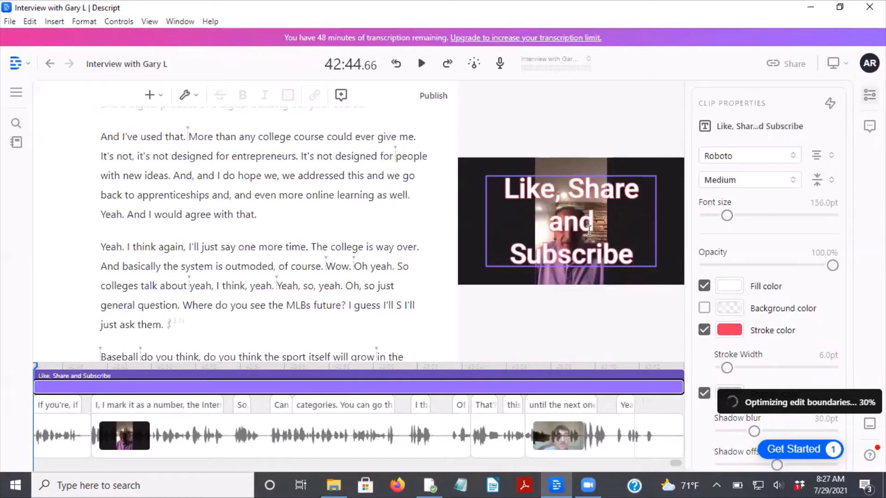
Step: Set the whole title text to Regular weight and reduce its font size to 56 pt
{"action": "left_click_drag", "start_coordinate": [641, 257], "coordinate": [499, 183]}
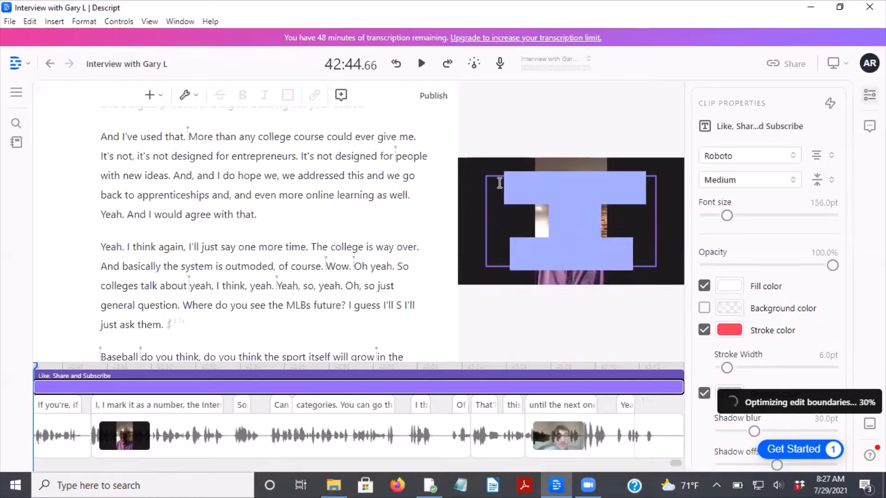
{"action": "left_click", "coordinate": [795, 189]}
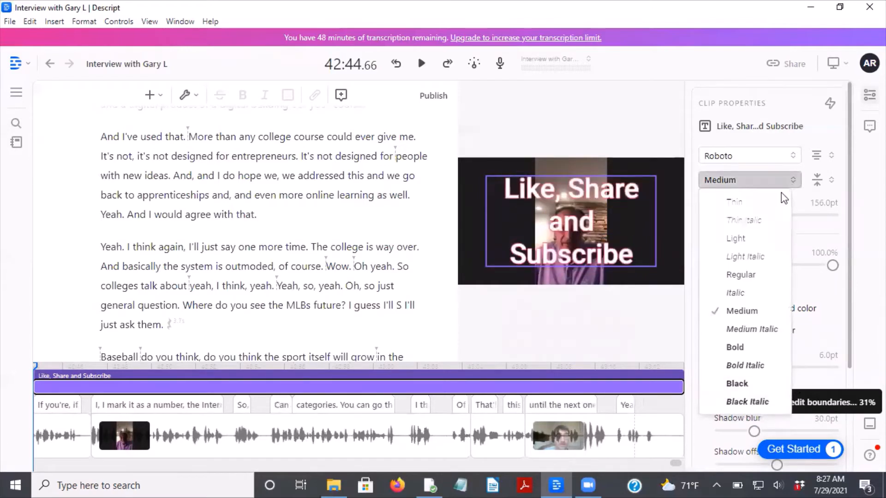
{"action": "left_click", "coordinate": [750, 275]}
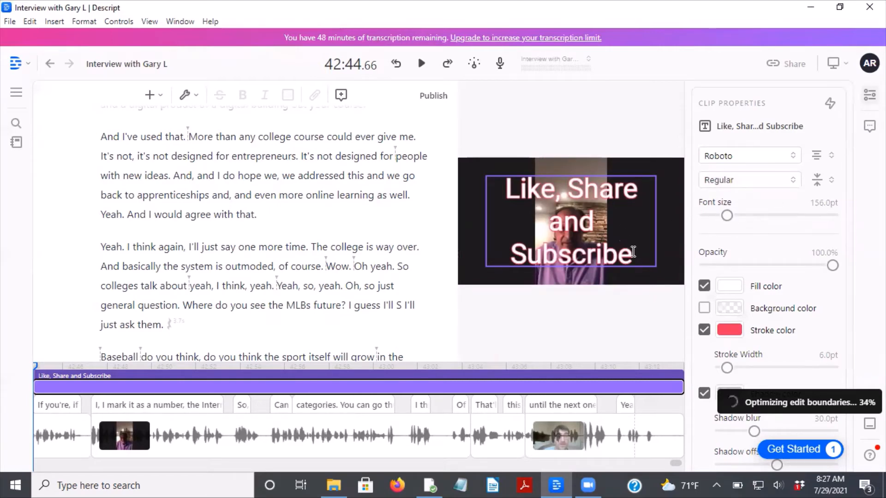
{"action": "left_click_drag", "start_coordinate": [633, 252], "coordinate": [507, 195]}
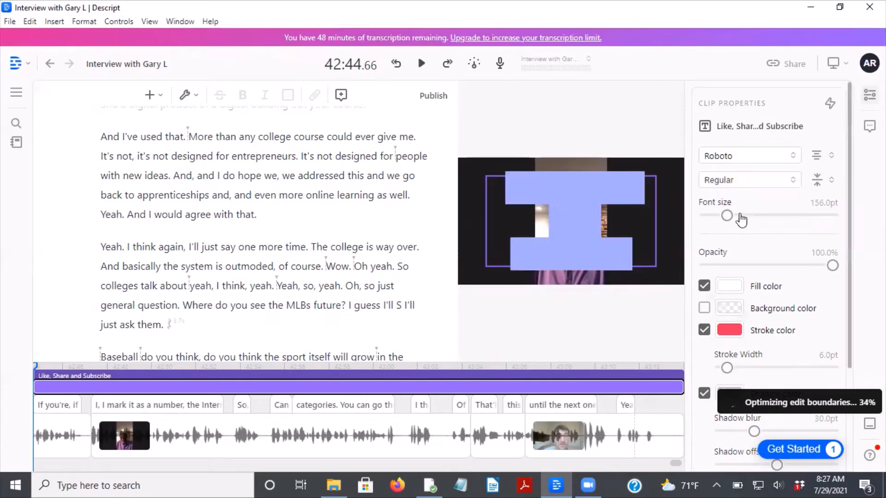
{"action": "mouse_move", "coordinate": [726, 217]}
{"action": "left_mouse_down"}
{"action": "mouse_move", "coordinate": [705, 217]}
{"action": "mouse_move", "coordinate": [714, 217]}
{"action": "left_mouse_up"}
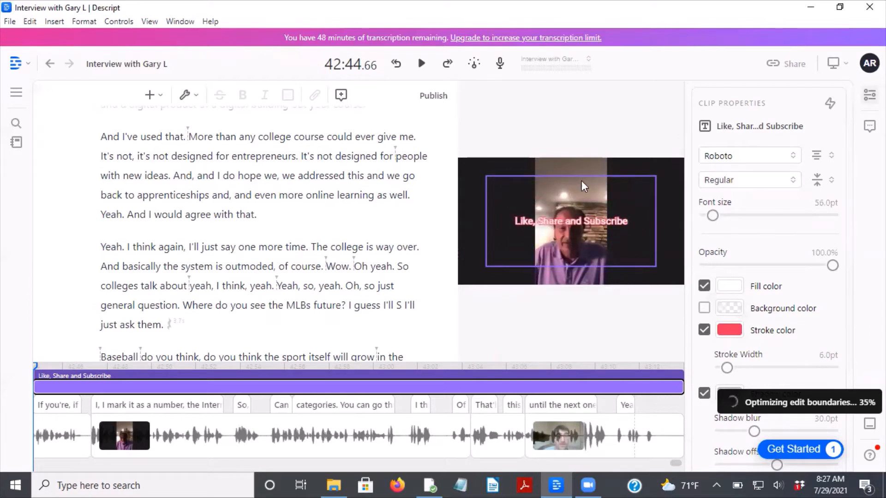
Step: Shrink the title's text box to a one-line strip near the lower edge of the video frame, keeping the title selected
{"action": "left_click", "coordinate": [577, 175]}
{"action": "left_click", "coordinate": [488, 184]}
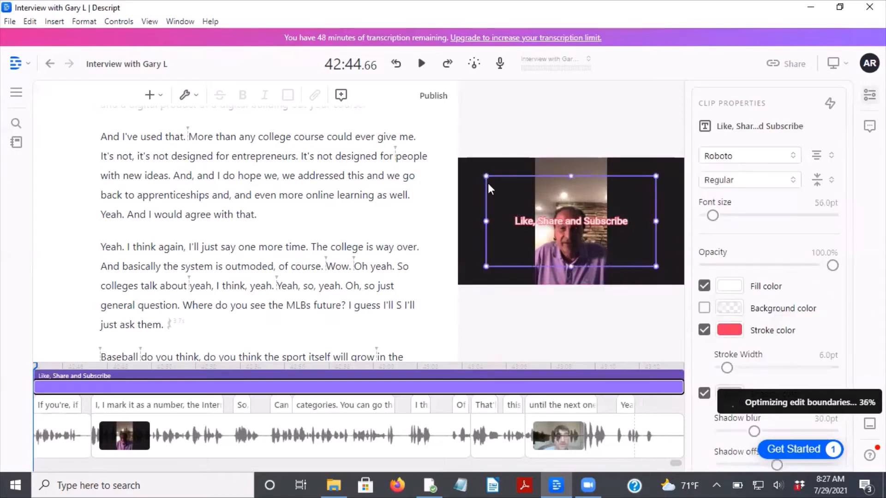
{"action": "left_click_drag", "start_coordinate": [486, 175], "coordinate": [502, 252]}
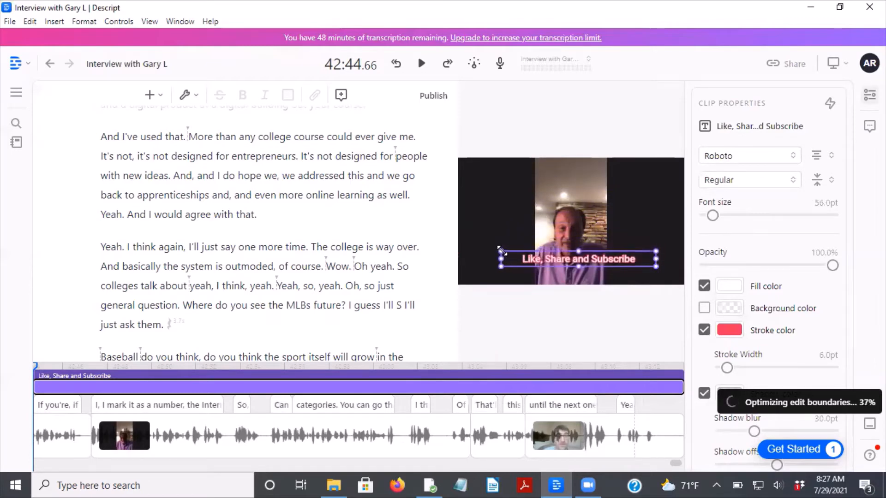
{"action": "left_click", "coordinate": [594, 249]}
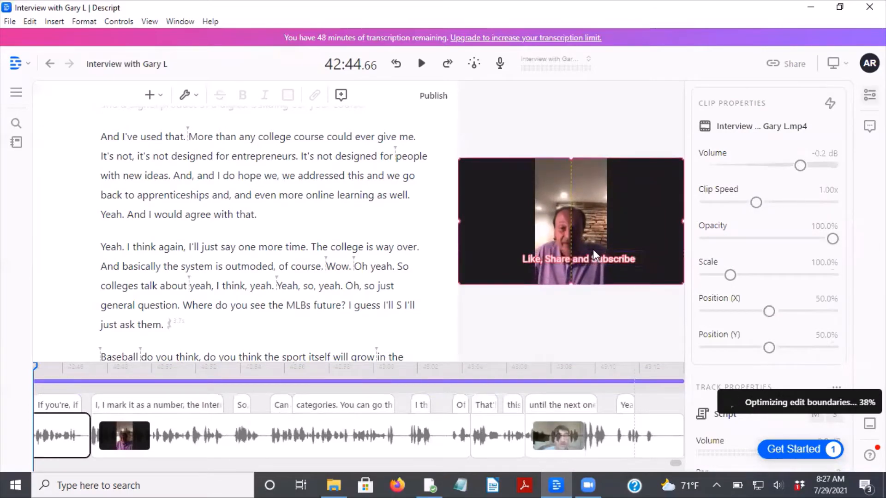
{"action": "left_click", "coordinate": [596, 264]}
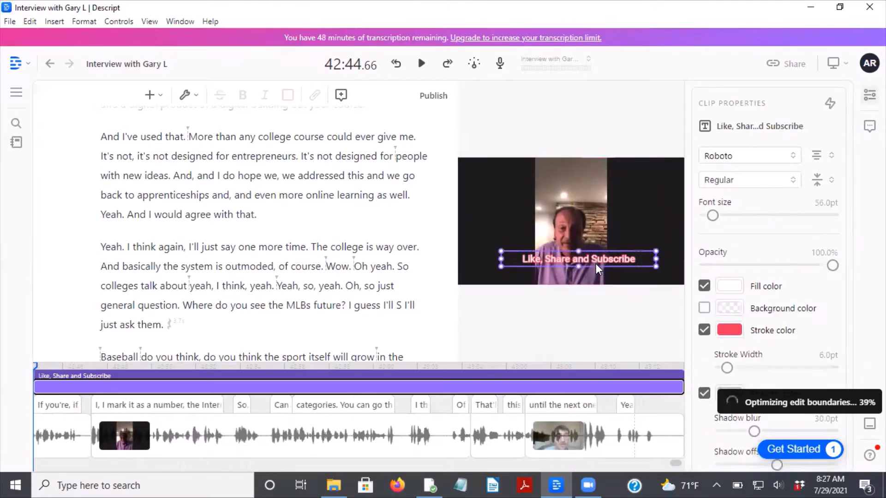
Step: Move the "Like, Share and Subscribe" title down to the lower edge of the video frame
{"action": "left_click_drag", "start_coordinate": [596, 264], "coordinate": [588, 276]}
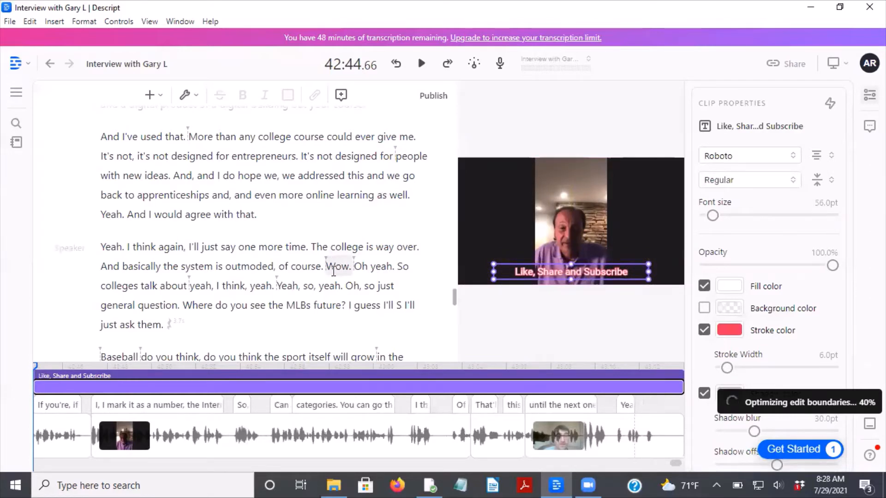
Step: Play the video briefly from the start of the paragraph "If you're, if you like baseball industry" to preview the title
{"action": "scroll", "coordinate": [337, 234], "scroll_direction": "down", "scroll_amount": 15}
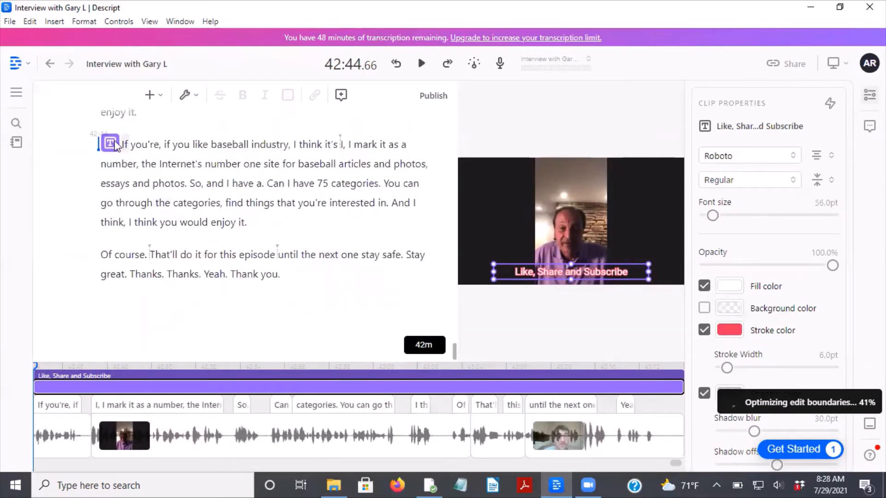
{"action": "left_click", "coordinate": [97, 140]}
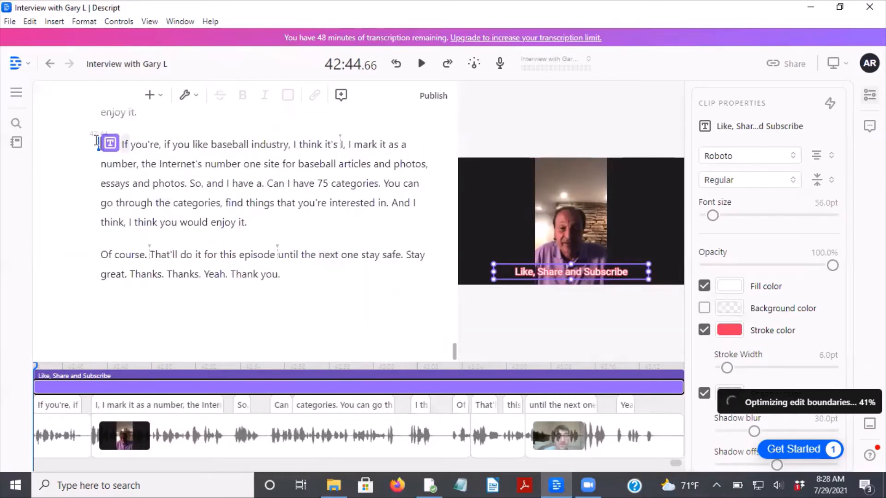
{"action": "left_click", "coordinate": [96, 142]}
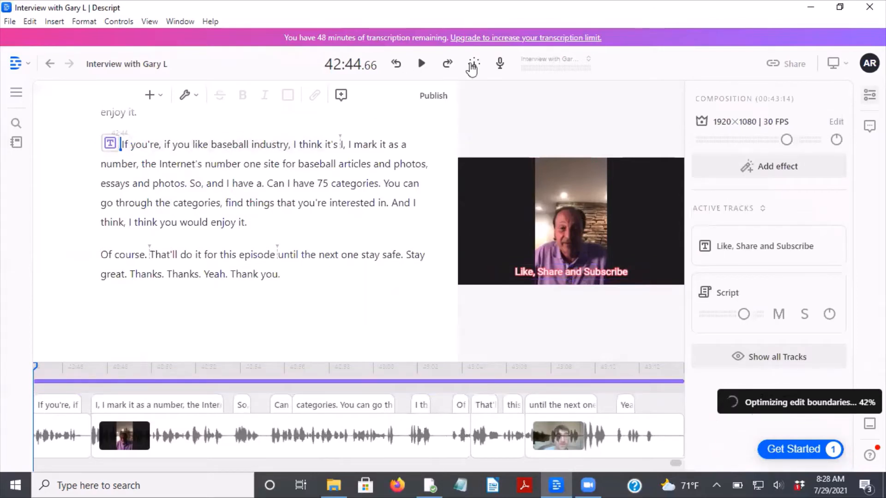
{"action": "left_click", "coordinate": [423, 65]}
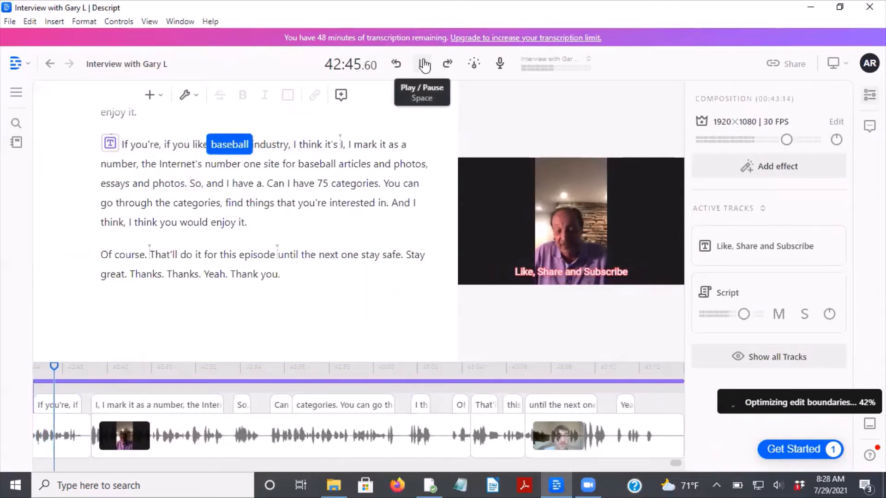
{"action": "scroll", "coordinate": [356, 300], "scroll_direction": "up", "scroll_amount": 1}
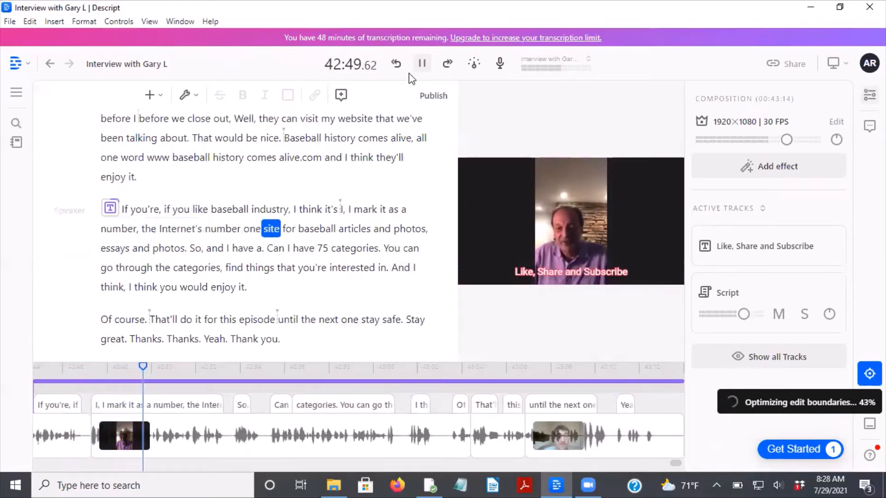
{"action": "left_click", "coordinate": [423, 65]}
Step: Play the video from "That would be nice." into the titled paragraph to check where the title appears
{"action": "scroll", "coordinate": [323, 208], "scroll_direction": "up", "scroll_amount": 1}
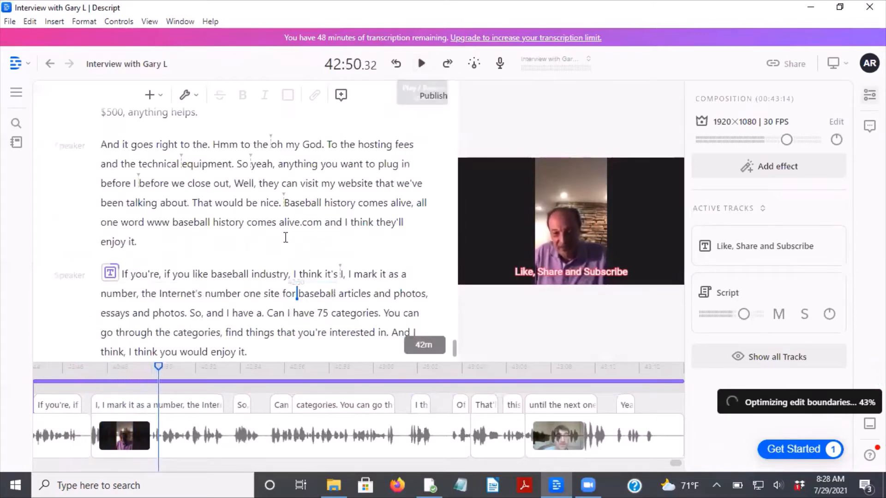
{"action": "left_click", "coordinate": [193, 202]}
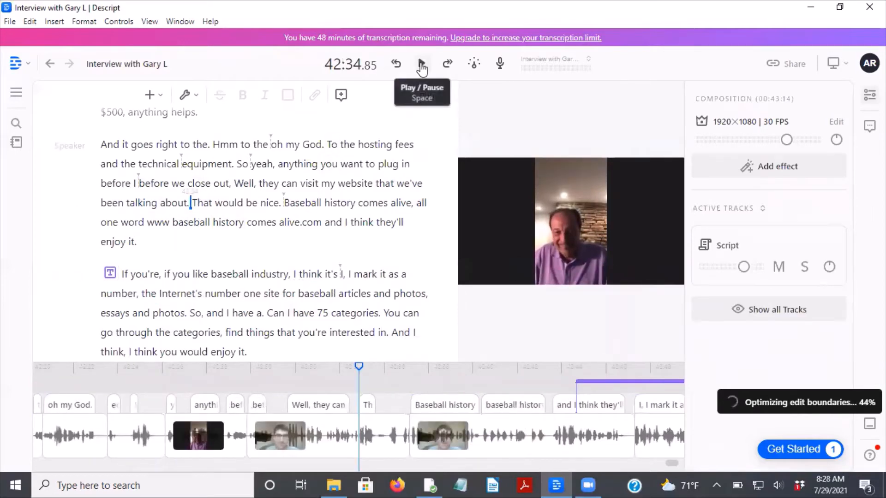
{"action": "left_click", "coordinate": [423, 67]}
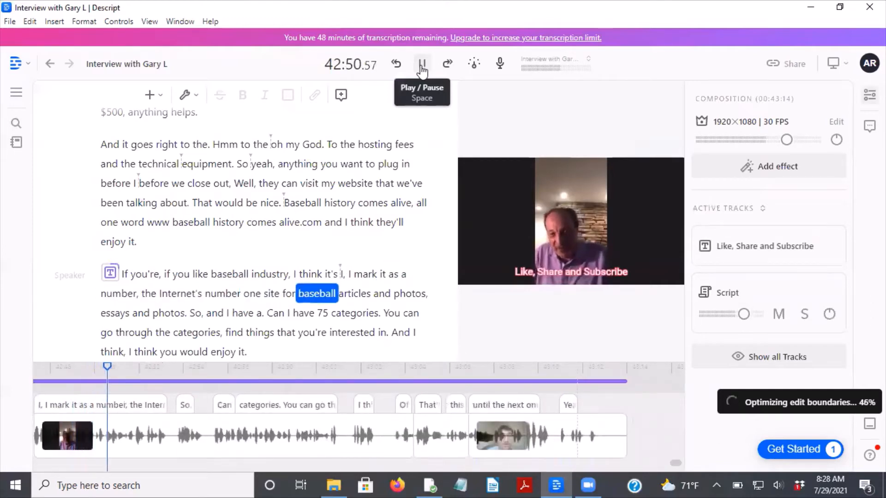
{"action": "left_click", "coordinate": [422, 69]}
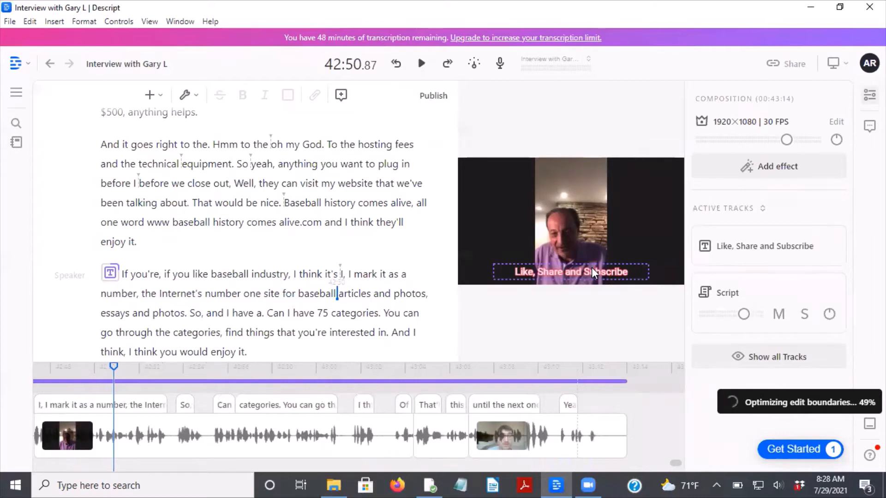
{"action": "scroll", "coordinate": [313, 291], "scroll_direction": "down", "scroll_amount": 3}
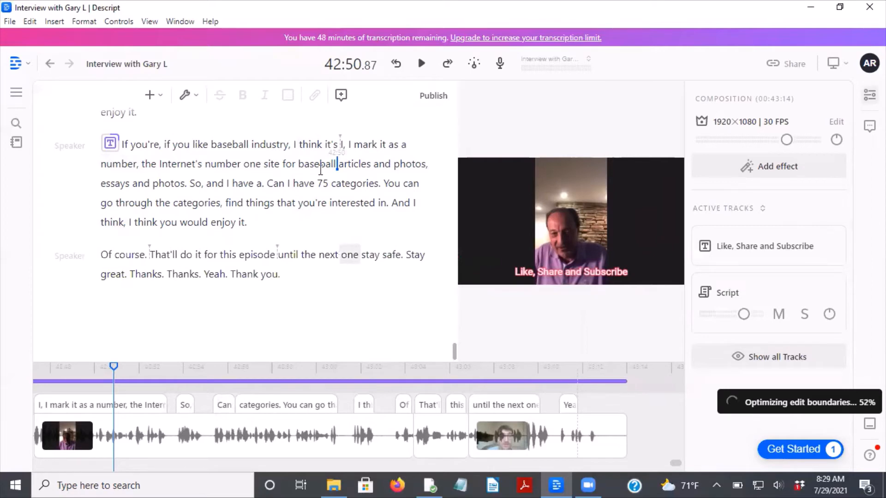
Step: Open the publishing settings for the interview and try the Allow comments option
{"action": "left_click", "coordinate": [436, 97]}
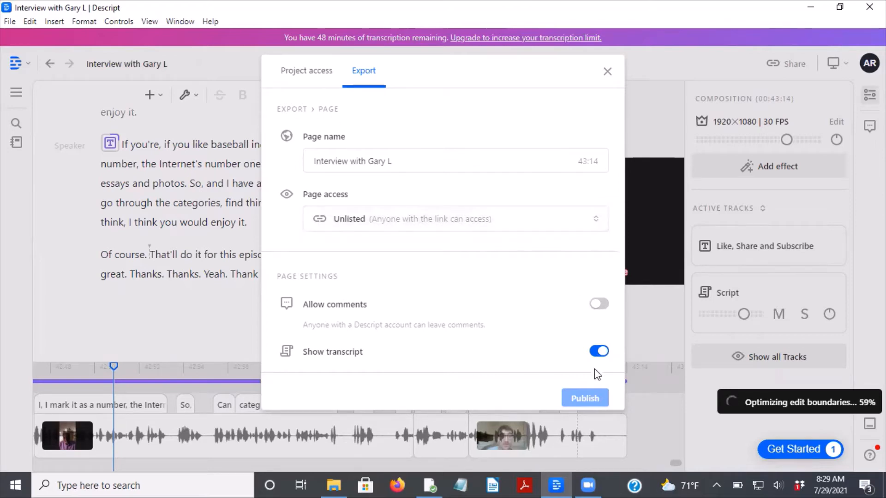
{"action": "left_click", "coordinate": [599, 304]}
{"action": "left_click", "coordinate": [598, 306]}
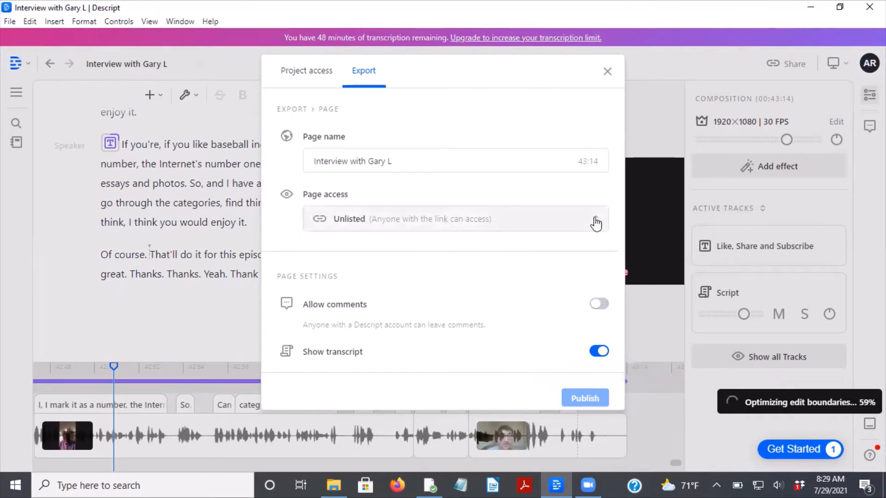
Step: Try Restricted and Public page access, return it to Unlisted, and close the publishing settings without publishing
{"action": "left_click", "coordinate": [596, 223]}
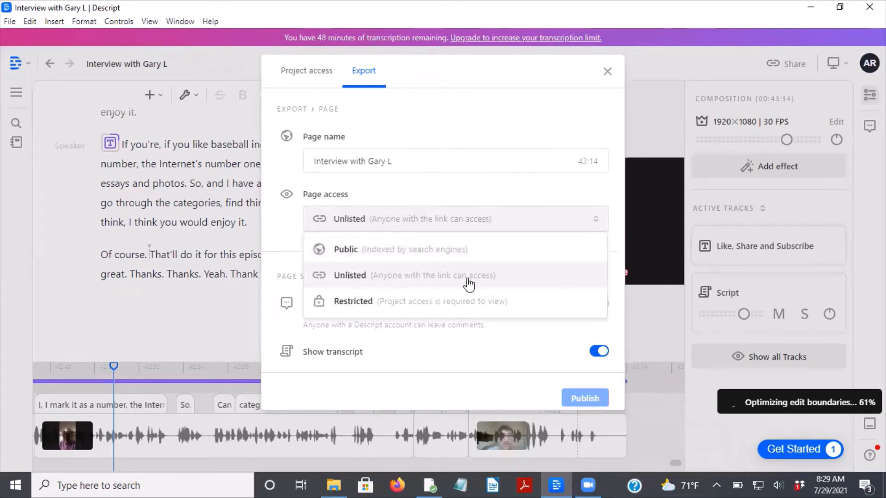
{"action": "left_click", "coordinate": [473, 304]}
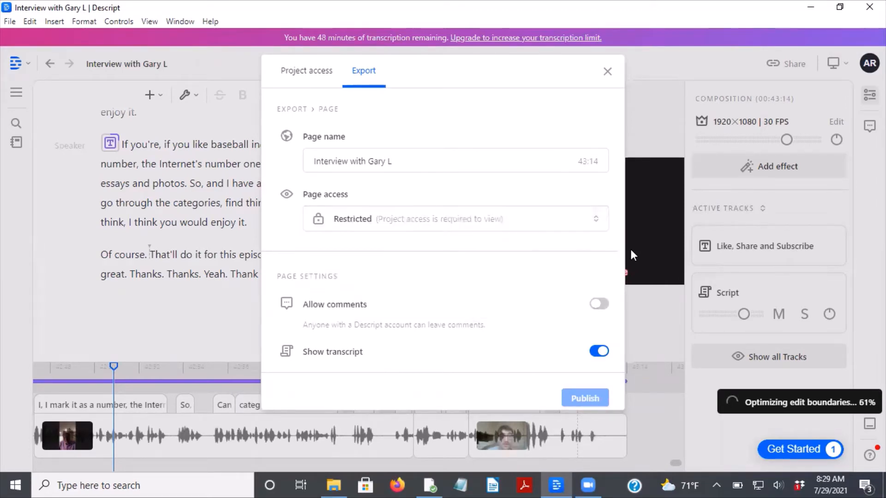
{"action": "left_click", "coordinate": [595, 228]}
{"action": "left_click", "coordinate": [549, 253]}
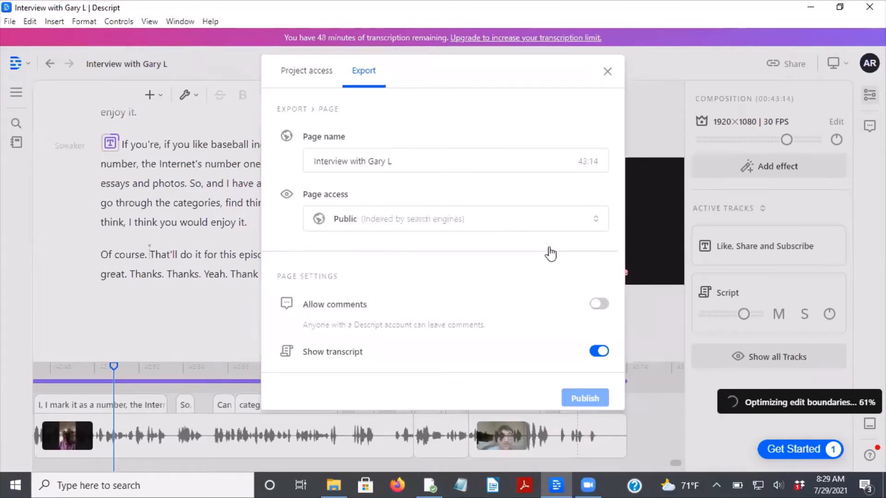
{"action": "left_click", "coordinate": [594, 220]}
{"action": "left_click", "coordinate": [562, 276]}
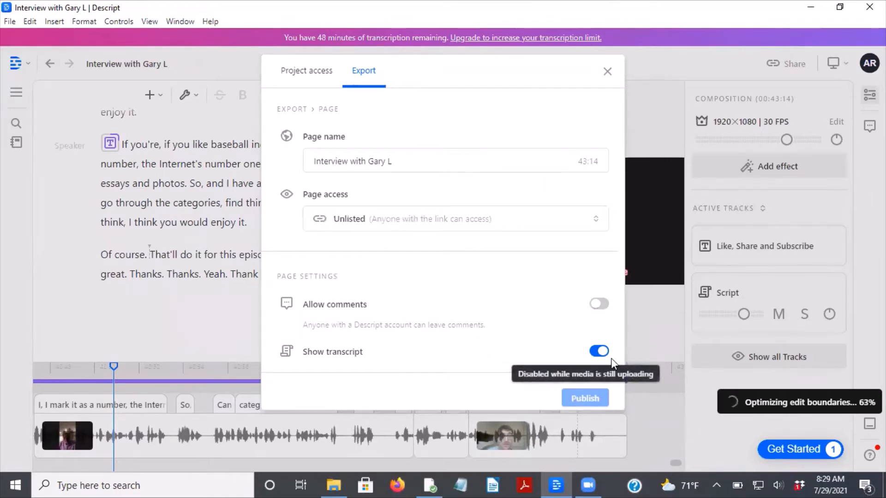
{"action": "left_click", "coordinate": [607, 72]}
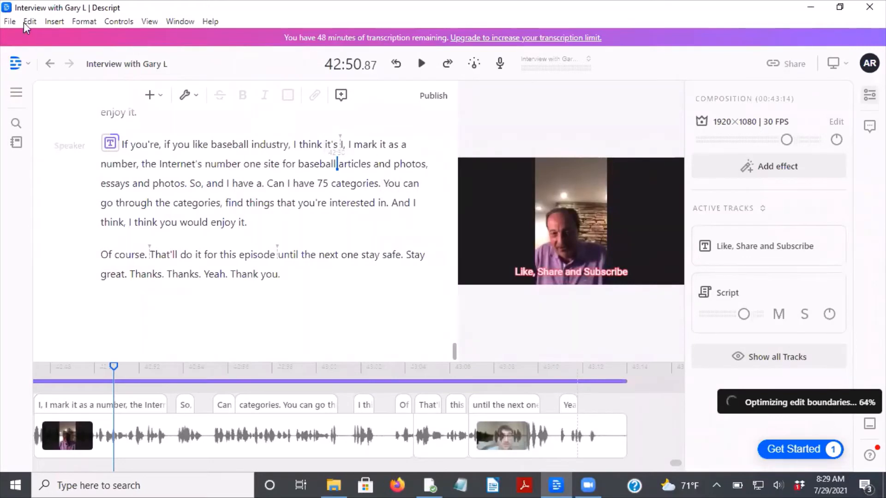
Step: Open the interview's export settings for review and close them without exporting
{"action": "left_click", "coordinate": [6, 23]}
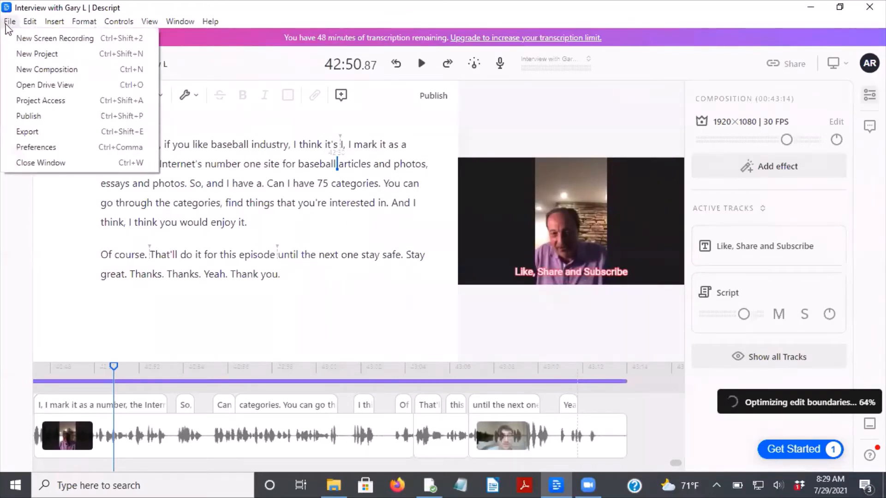
{"action": "left_click", "coordinate": [71, 134]}
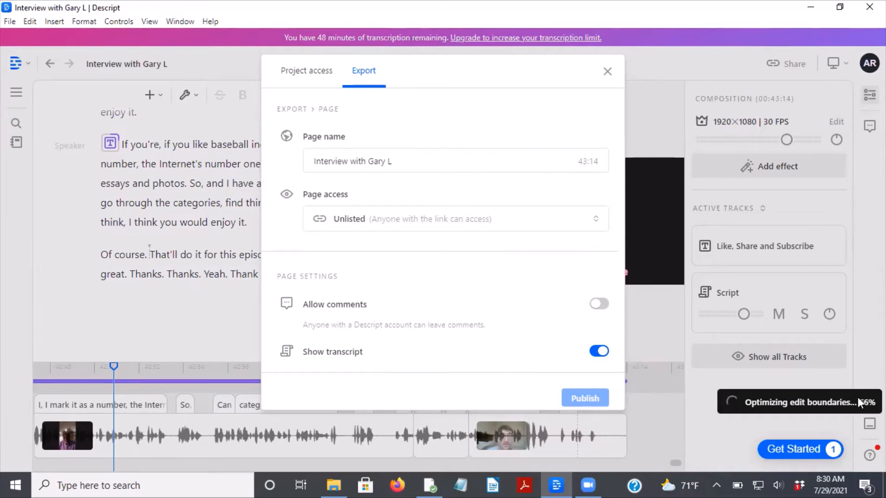
{"action": "left_click", "coordinate": [608, 71]}
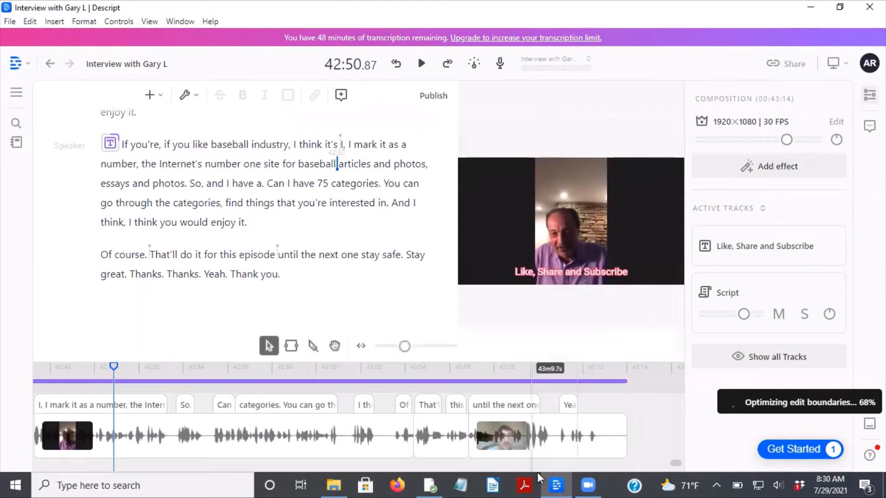
{"action": "left_click", "coordinate": [551, 484]}
{"action": "left_click", "coordinate": [555, 484]}
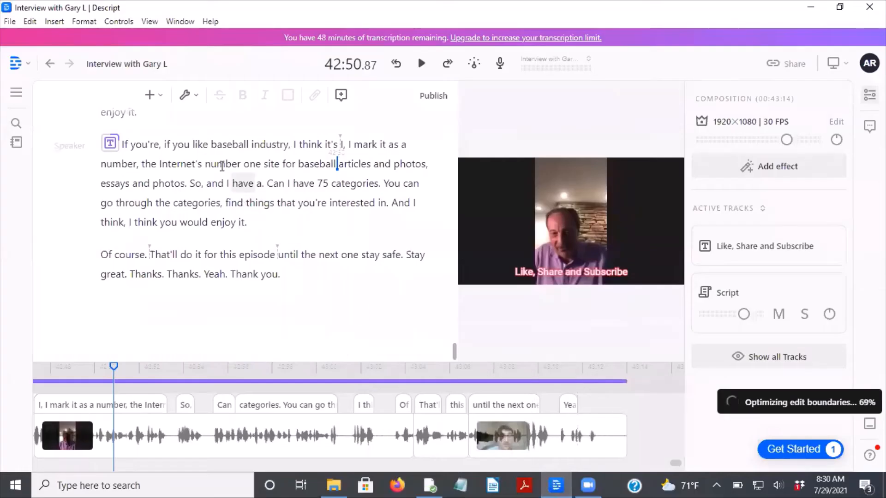
Step: Insert an audio recording at the paragraph running from "I sorta, you know" to "make a little money with it."
{"action": "scroll", "coordinate": [343, 144], "scroll_direction": "up", "scroll_amount": 20}
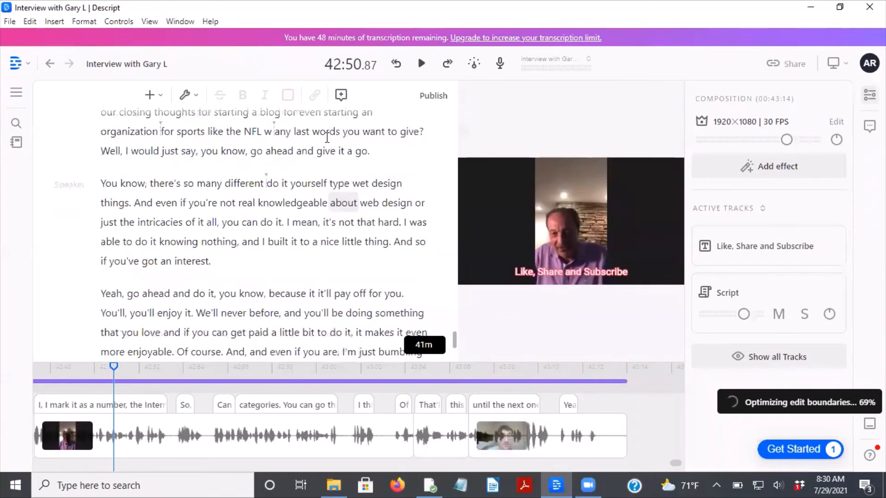
{"action": "scroll", "coordinate": [332, 143], "scroll_direction": "up", "scroll_amount": 15}
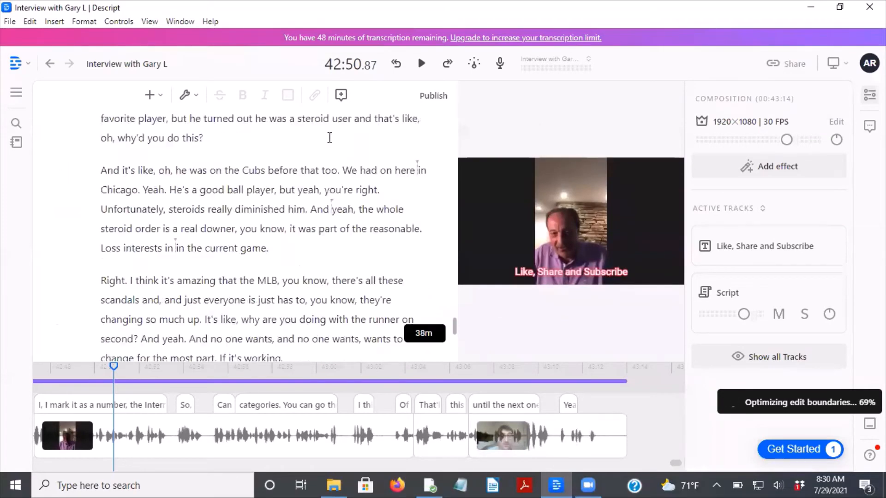
{"action": "scroll", "coordinate": [310, 178], "scroll_direction": "up", "scroll_amount": 20}
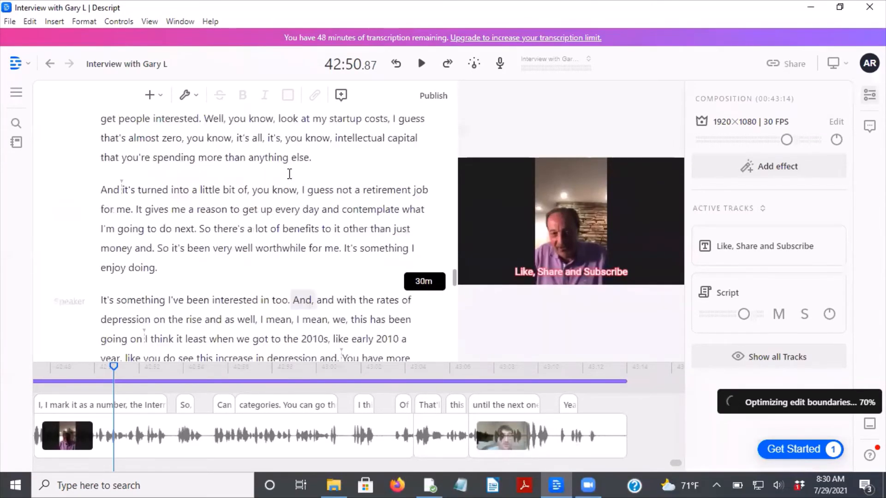
{"action": "scroll", "coordinate": [236, 164], "scroll_direction": "up", "scroll_amount": 20}
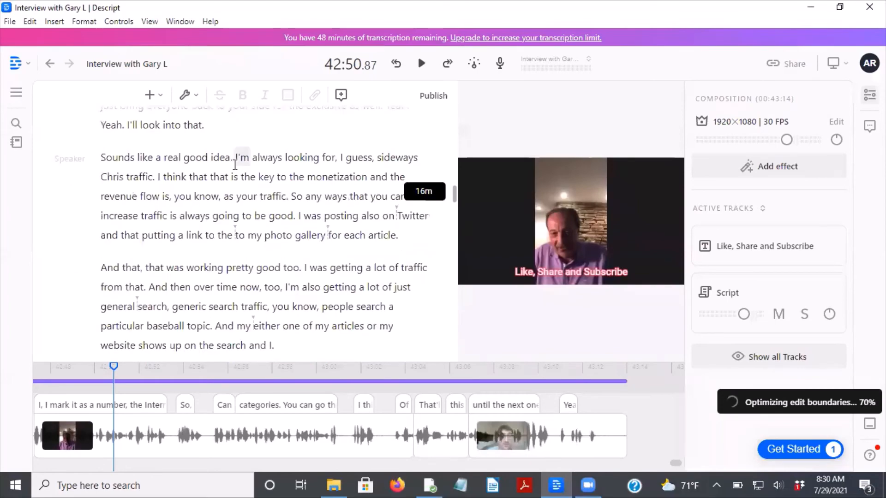
{"action": "scroll", "coordinate": [230, 162], "scroll_direction": "up", "scroll_amount": 15}
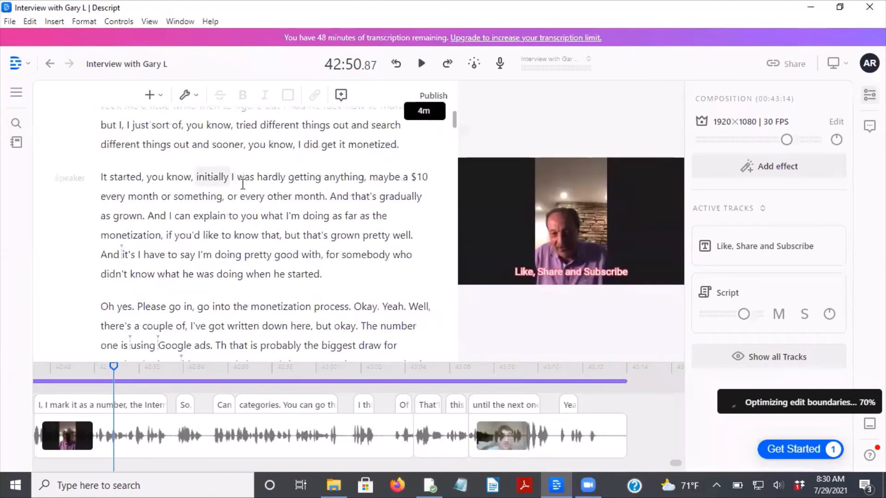
{"action": "scroll", "coordinate": [217, 178], "scroll_direction": "down", "scroll_amount": 5}
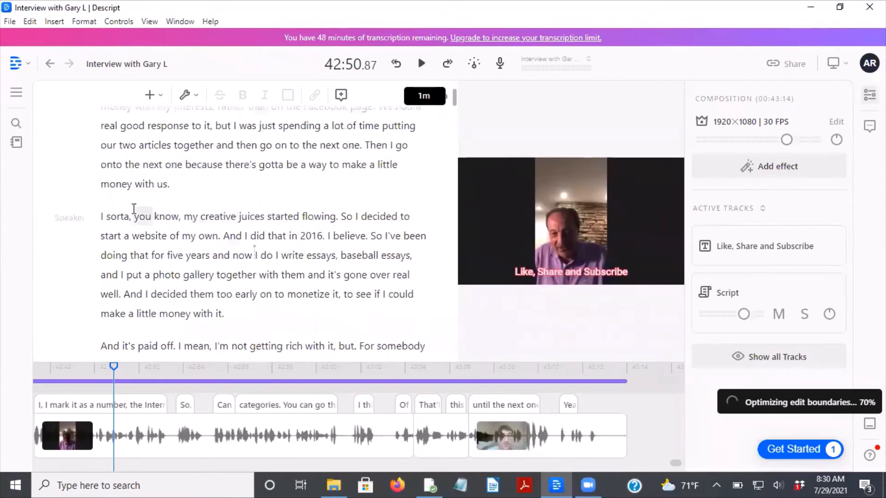
{"action": "scroll", "coordinate": [113, 213], "scroll_direction": "down", "scroll_amount": 3}
{"action": "scroll", "coordinate": [113, 216], "scroll_direction": "up", "scroll_amount": 1}
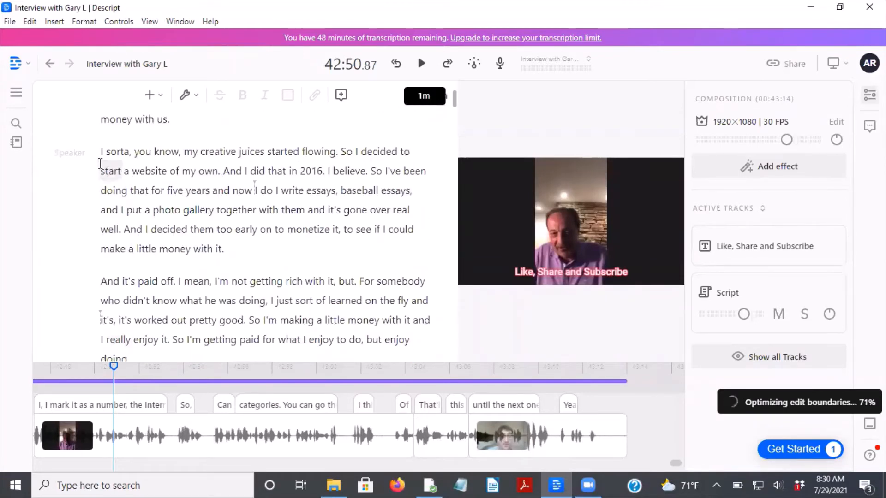
{"action": "left_click_drag", "start_coordinate": [99, 151], "coordinate": [238, 250]}
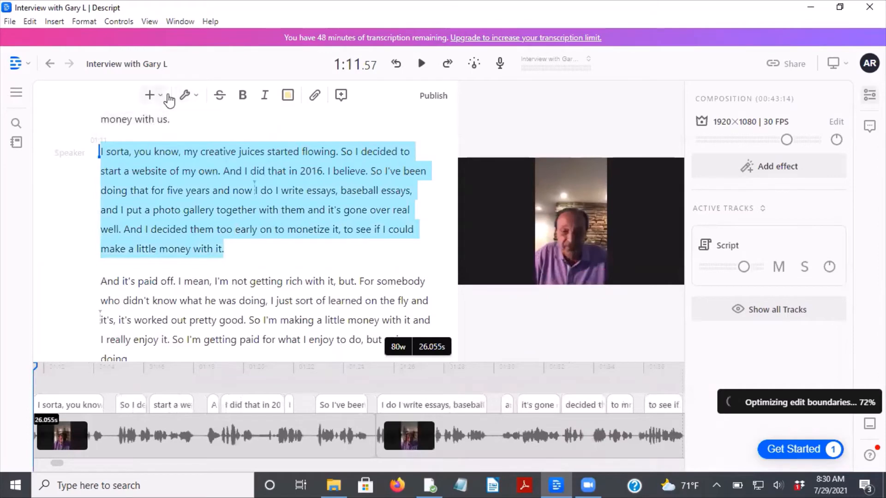
{"action": "left_click", "coordinate": [159, 95]}
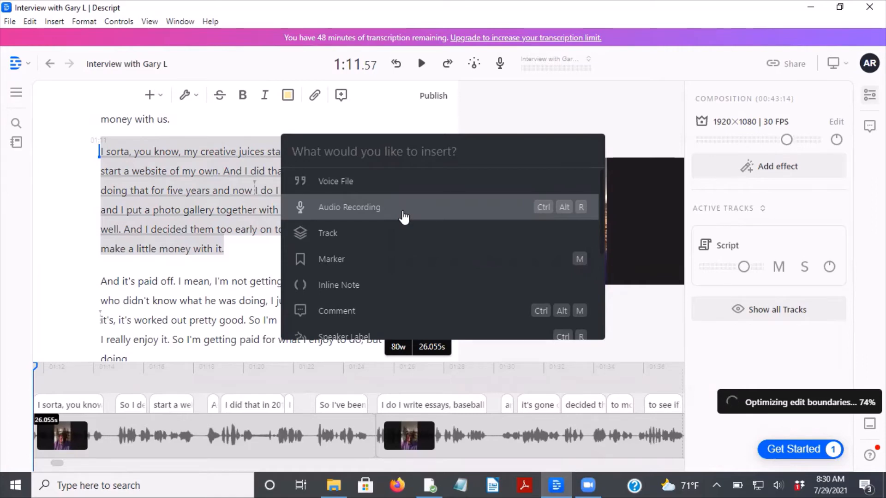
{"action": "scroll", "coordinate": [407, 277], "scroll_direction": "down", "scroll_amount": 4}
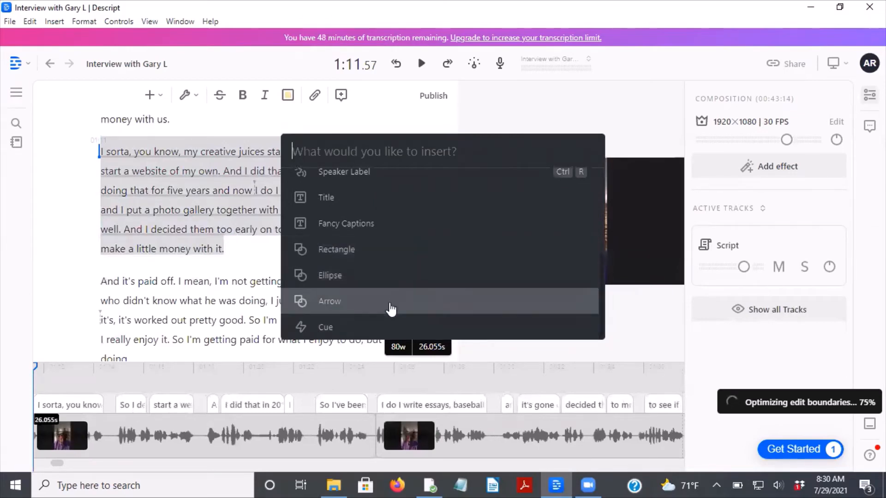
{"action": "scroll", "coordinate": [409, 242], "scroll_direction": "up", "scroll_amount": 4}
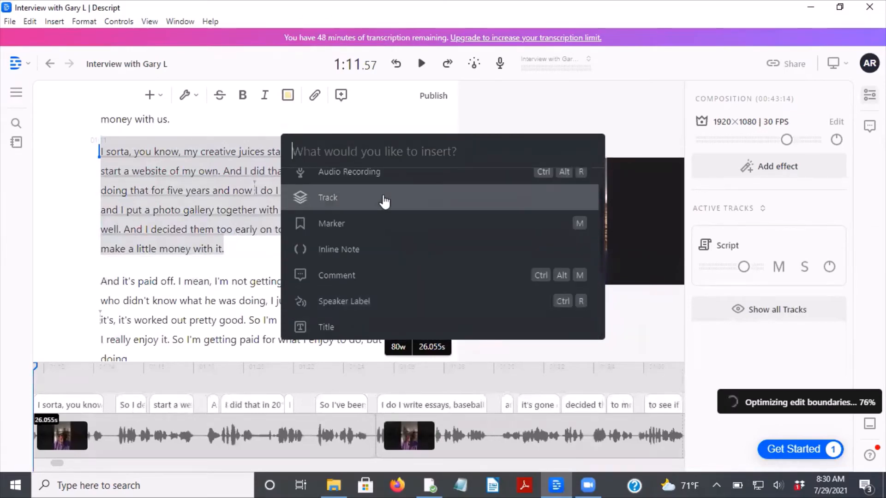
{"action": "left_click", "coordinate": [371, 208]}
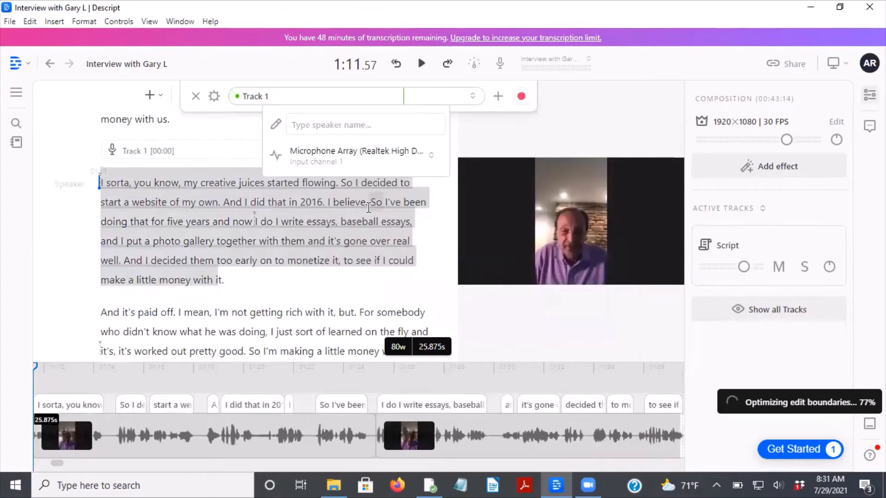
Step: Select the whole paragraph from "I sorta, you know" to "make a little money with it."
{"action": "left_click", "coordinate": [31, 22]}
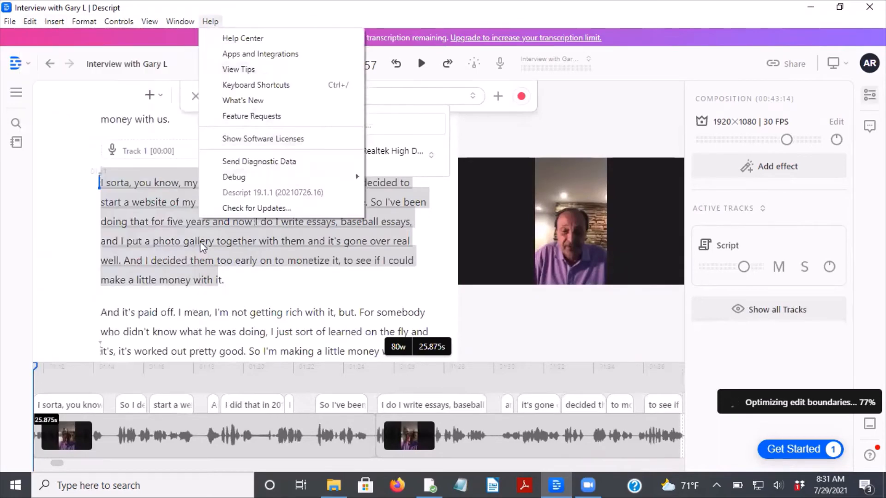
{"action": "left_click", "coordinate": [59, 194]}
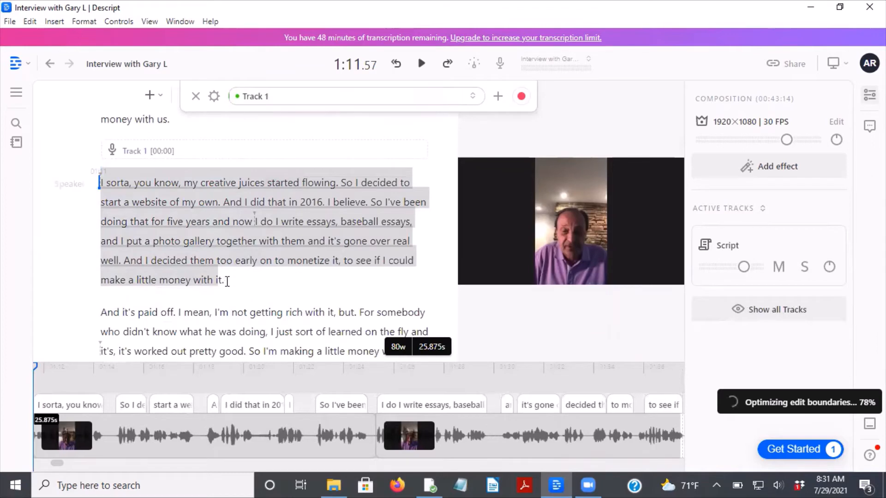
{"action": "mouse_move", "coordinate": [225, 279]}
{"action": "left_mouse_down"}
{"action": "mouse_move", "coordinate": [207, 275]}
{"action": "mouse_move", "coordinate": [227, 281]}
{"action": "left_mouse_up"}
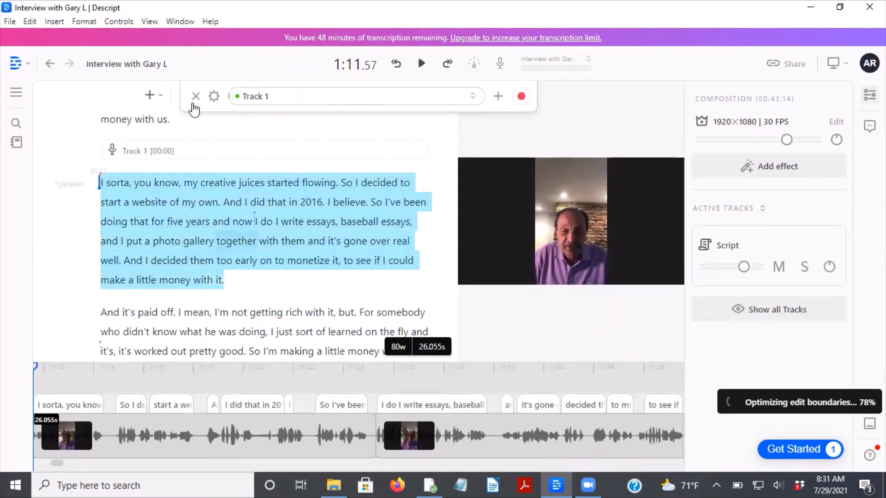
Step: Try a second recording track on the microphone array with input channel 2 and input channel 1, and remove that track
{"action": "left_click", "coordinate": [499, 96]}
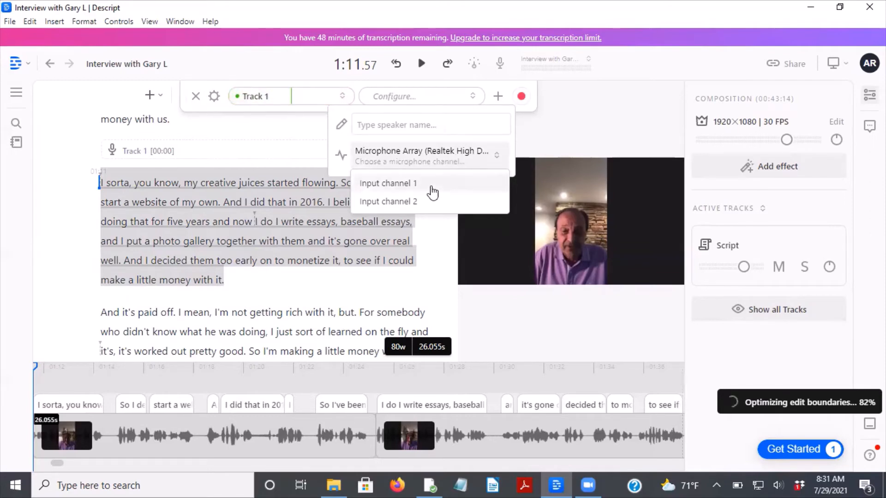
{"action": "left_click", "coordinate": [498, 159]}
{"action": "left_click", "coordinate": [497, 159]}
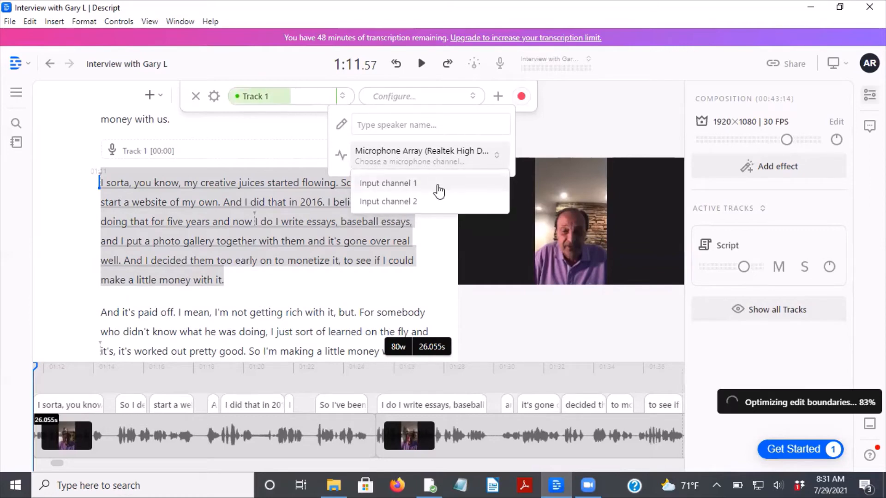
{"action": "left_click", "coordinate": [440, 206]}
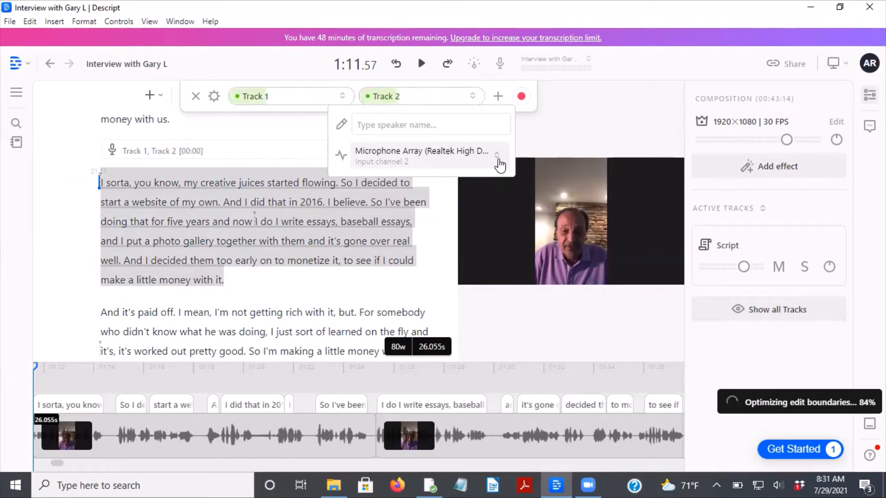
{"action": "left_click", "coordinate": [498, 156]}
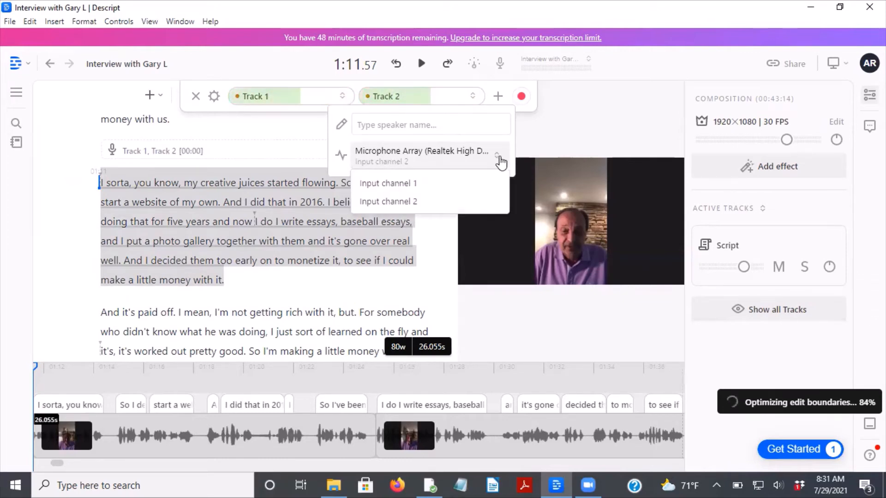
{"action": "left_click", "coordinate": [450, 183]}
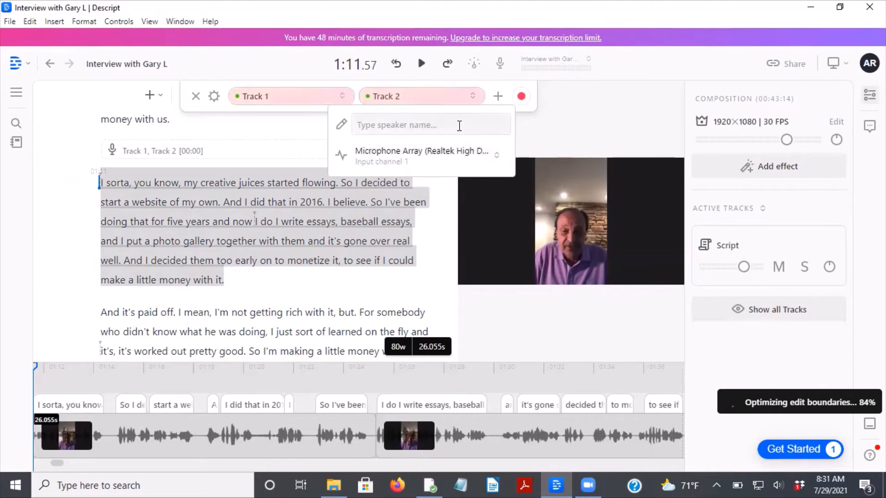
{"action": "left_click", "coordinate": [501, 158]}
{"action": "left_click", "coordinate": [406, 184]}
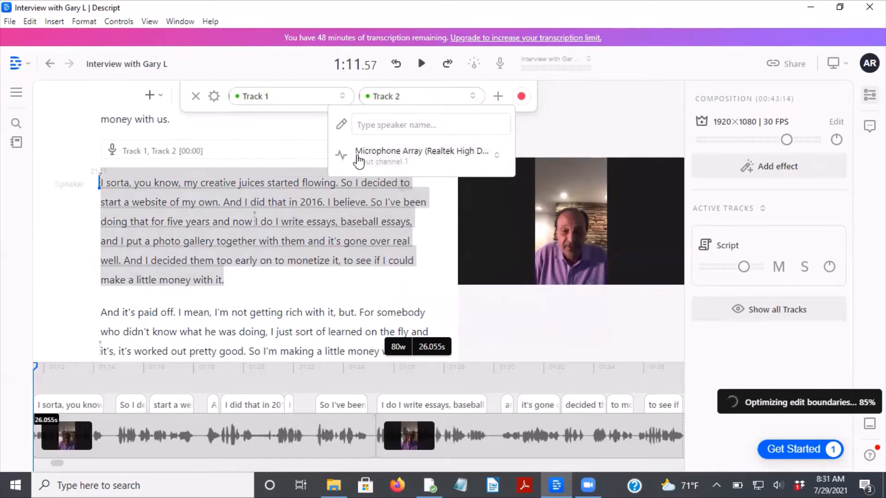
{"action": "left_click", "coordinate": [383, 155]}
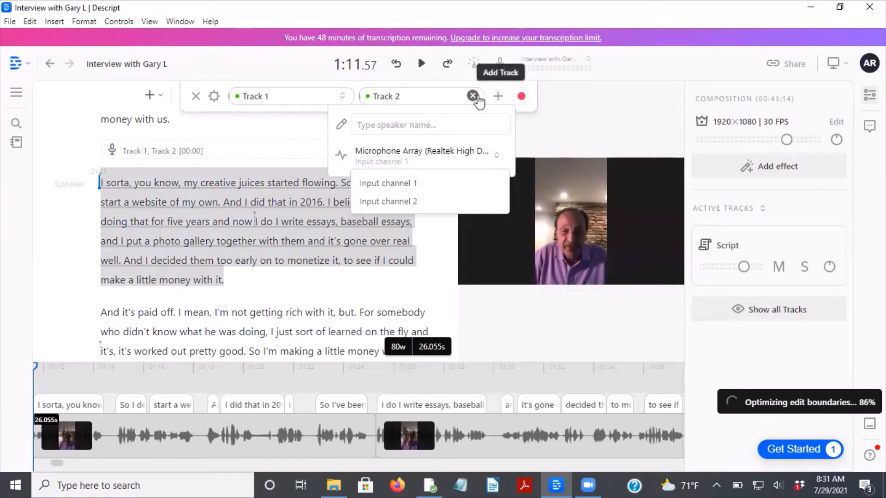
{"action": "left_click", "coordinate": [470, 96]}
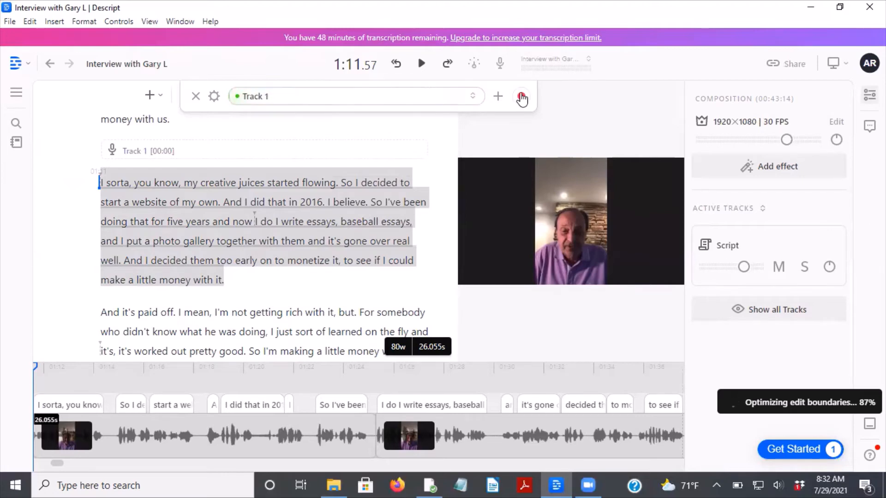
Step: Record a spoken clip on Track 1 before the "I sorta, you know" paragraph and play it back
{"action": "left_click", "coordinate": [522, 97]}
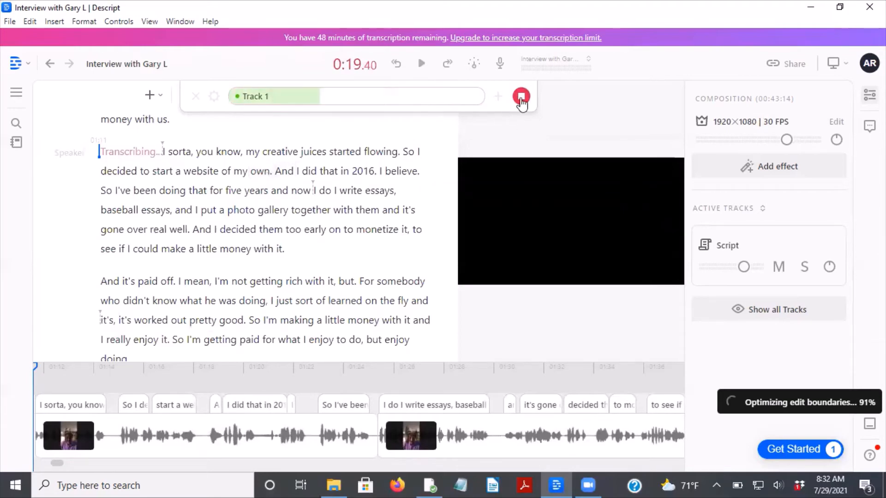
{"action": "left_click", "coordinate": [521, 96]}
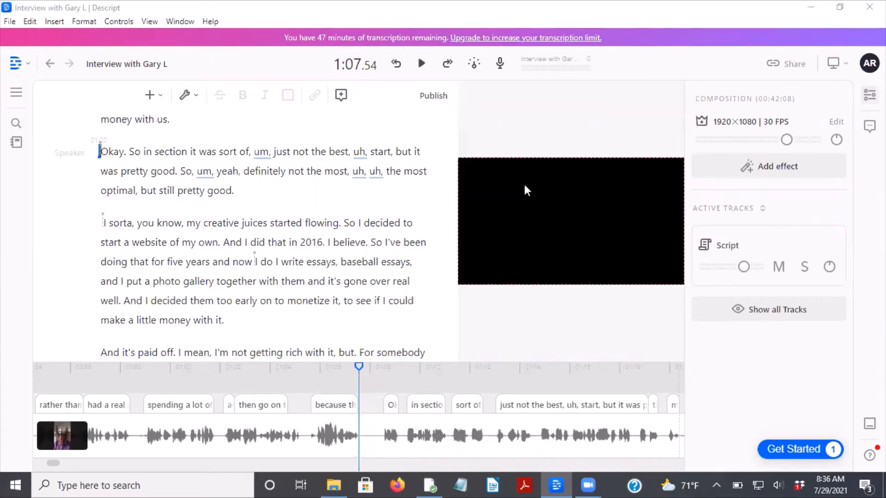
{"action": "left_click", "coordinate": [421, 65]}
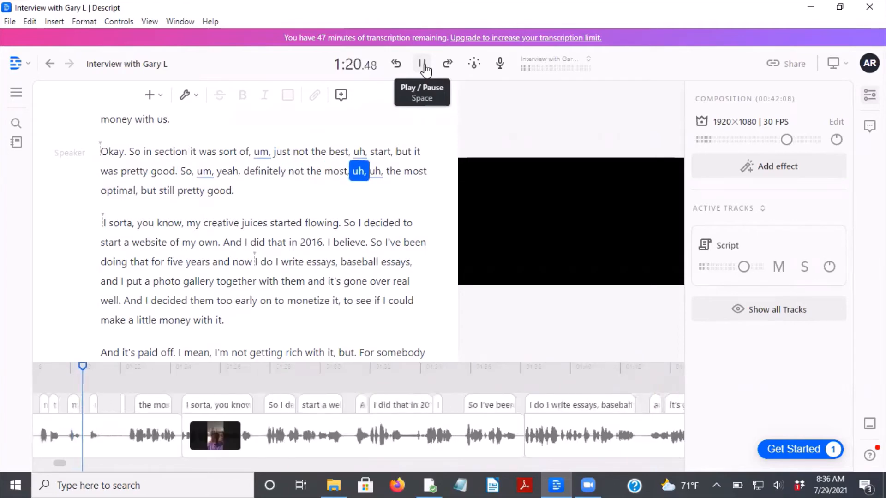
{"action": "left_click", "coordinate": [423, 65]}
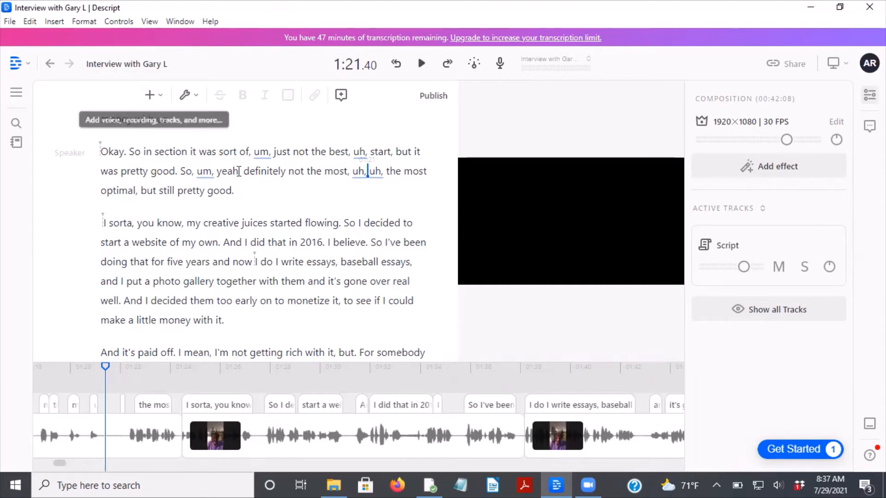
Step: Insert a title over the recorded paragraph running from "Okay. So in section" to "but still pretty good."
{"action": "left_click", "coordinate": [158, 97]}
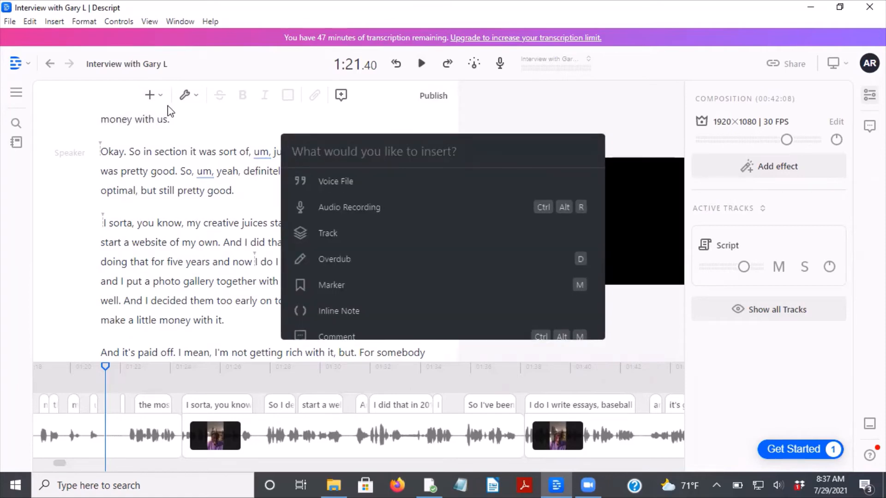
{"action": "key", "text": "Escape"}
{"action": "left_click_drag", "start_coordinate": [100, 151], "coordinate": [245, 190]}
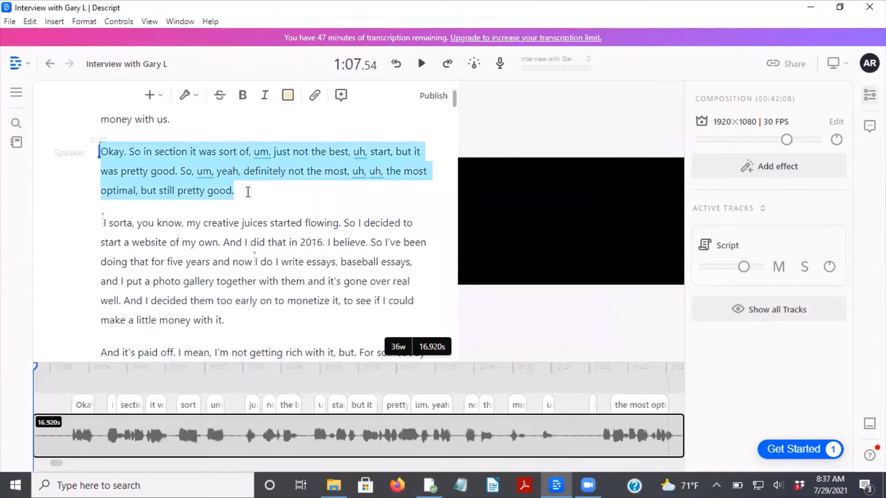
{"action": "left_click", "coordinate": [152, 95]}
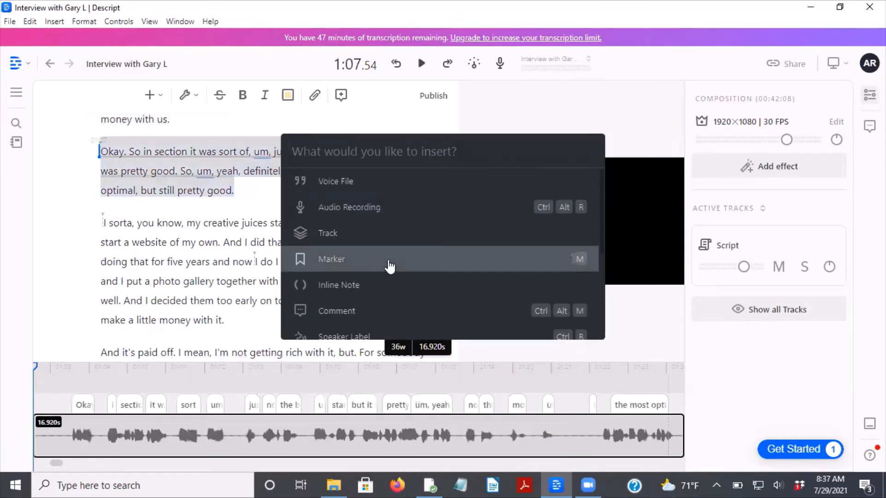
{"action": "scroll", "coordinate": [389, 267], "scroll_direction": "down", "scroll_amount": 3}
{"action": "left_click", "coordinate": [381, 244]}
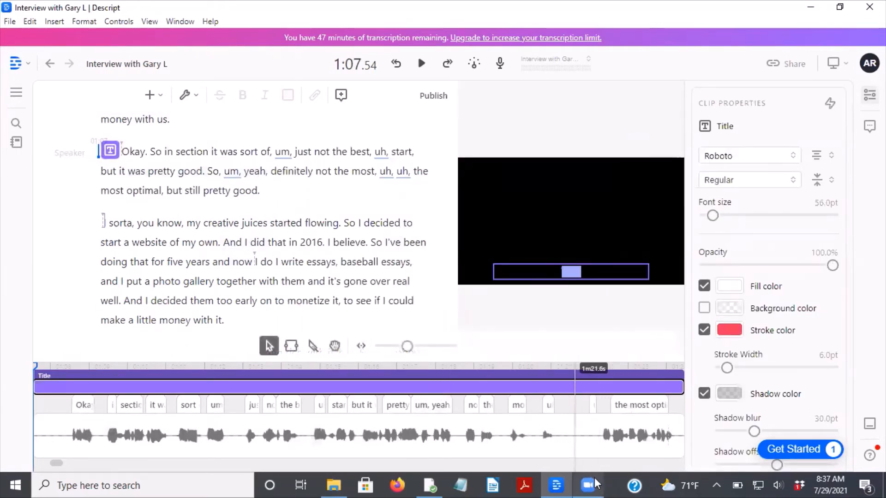
{"action": "left_click", "coordinate": [559, 484]}
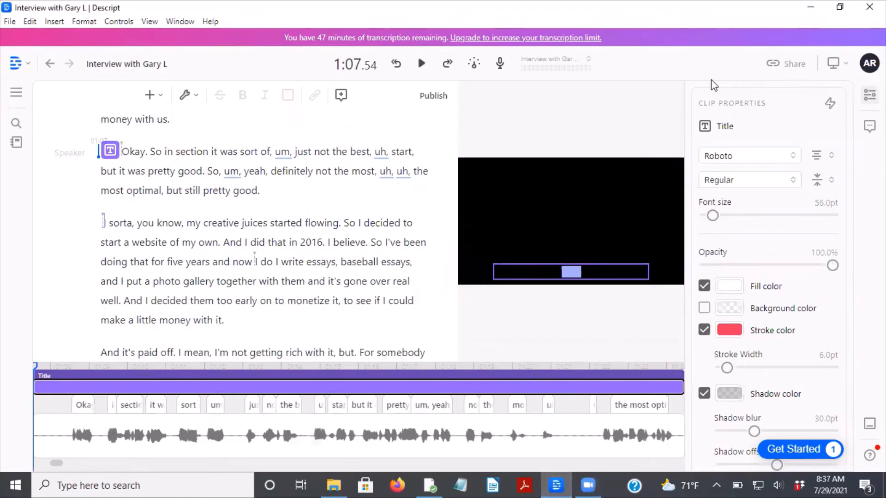
{"action": "mouse_move", "coordinate": [588, 483]}
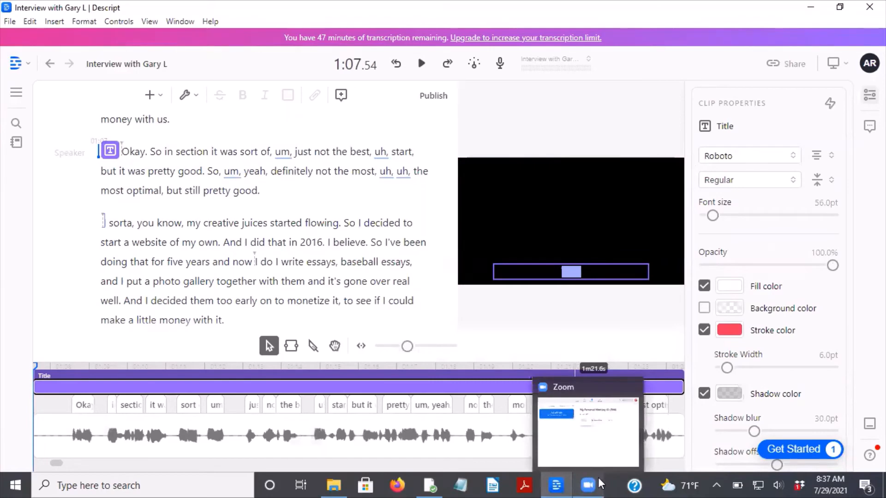
{"action": "left_click", "coordinate": [598, 455]}
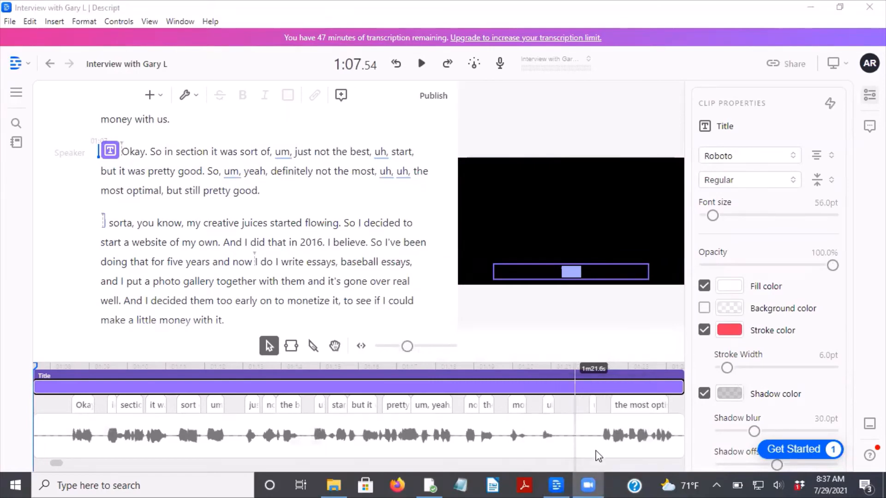
{"action": "left_click", "coordinate": [555, 485]}
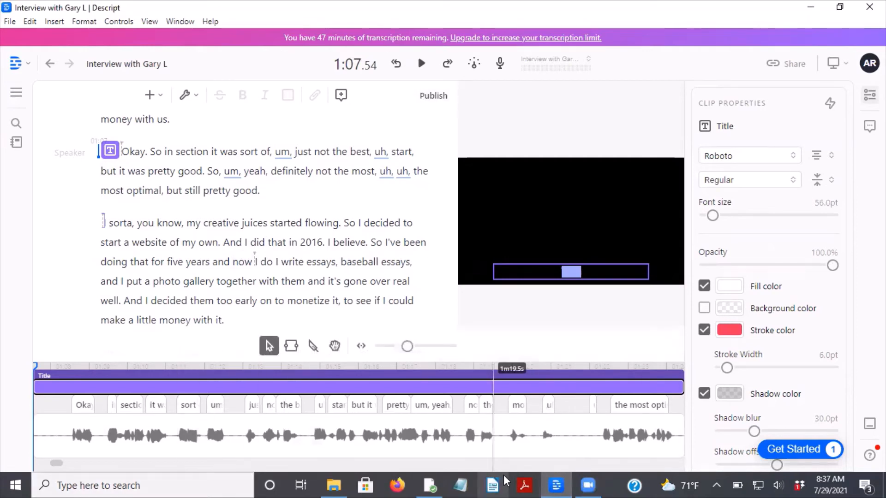
{"action": "left_click", "coordinate": [589, 484]}
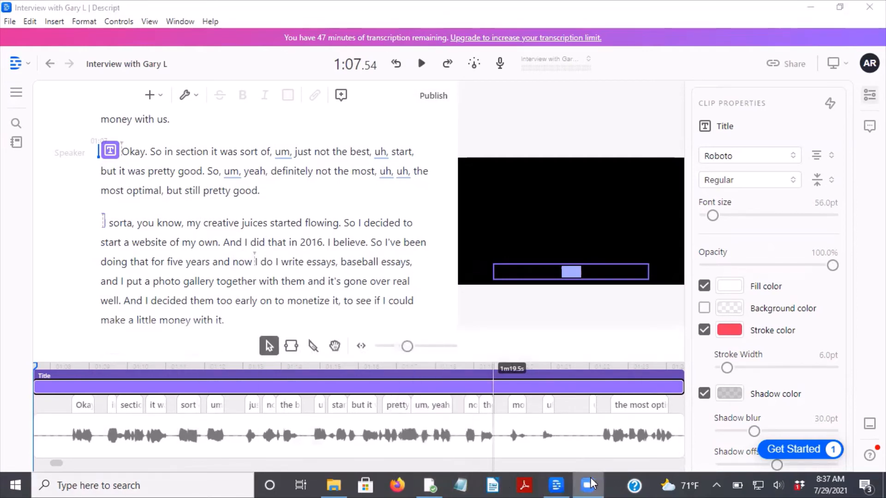
{"action": "left_click", "coordinate": [587, 10]}
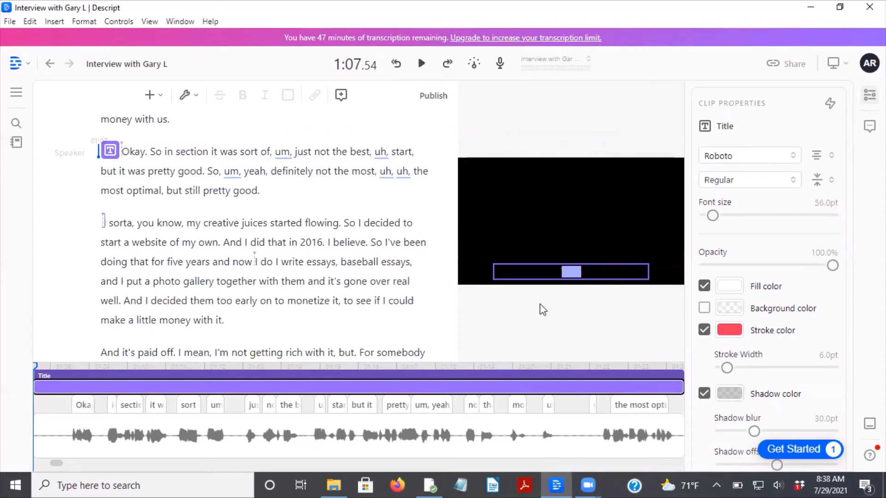
Step: Replace the new title's placeholder text with "Made a mistake"
{"action": "key", "text": "BackSpace"}
{"action": "type", "text": "Made"}
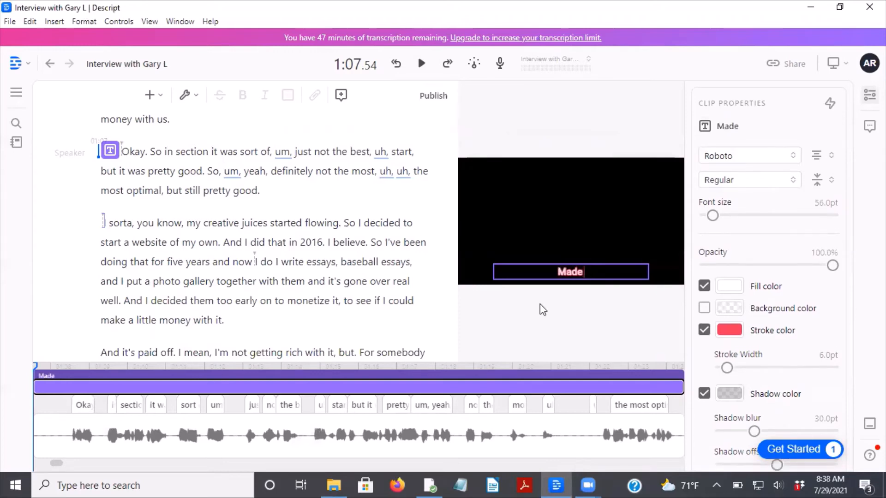
{"action": "type", "text": " a mistake"}
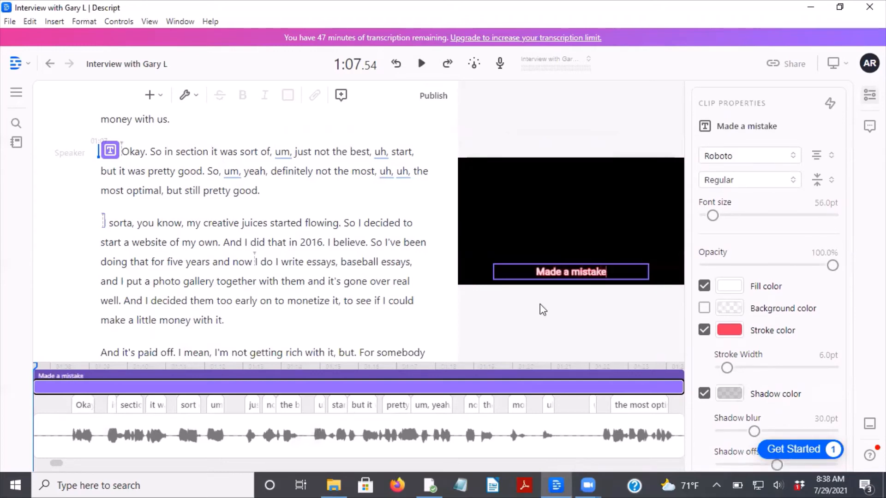
{"action": "left_click", "coordinate": [540, 304]}
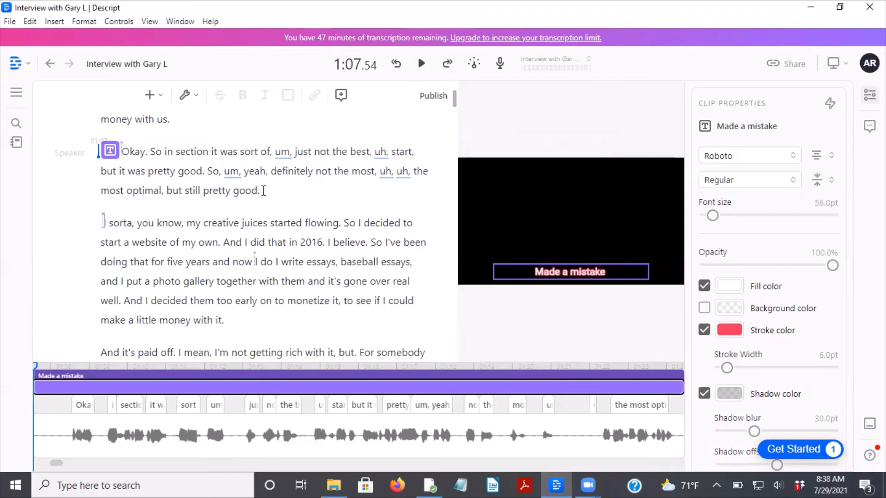
Step: Play the recorded section from the start of the "Made a mistake" title into the "I sorta, you know" paragraph to check it
{"action": "left_click_drag", "start_coordinate": [264, 191], "coordinate": [99, 151]}
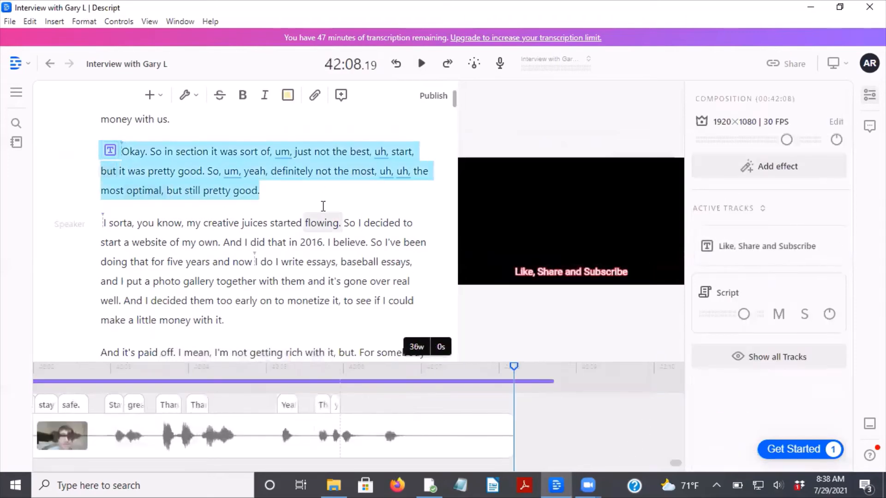
{"action": "left_click", "coordinate": [304, 223]}
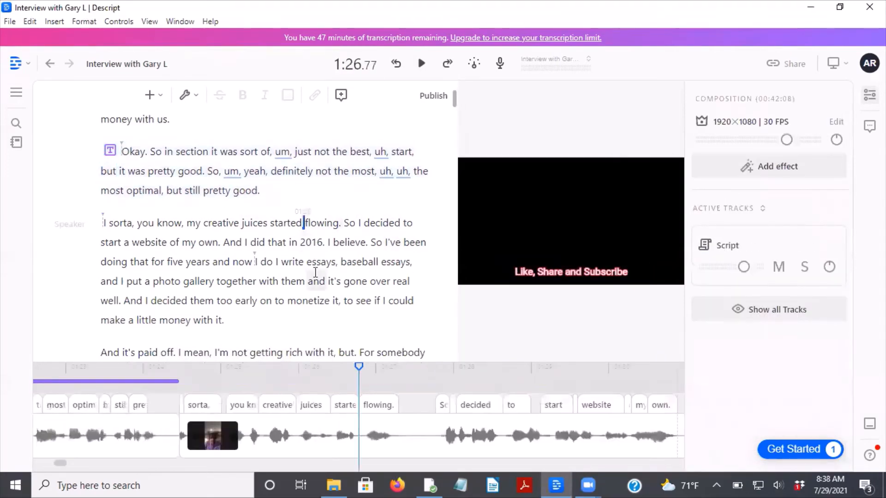
{"action": "left_click", "coordinate": [108, 153]}
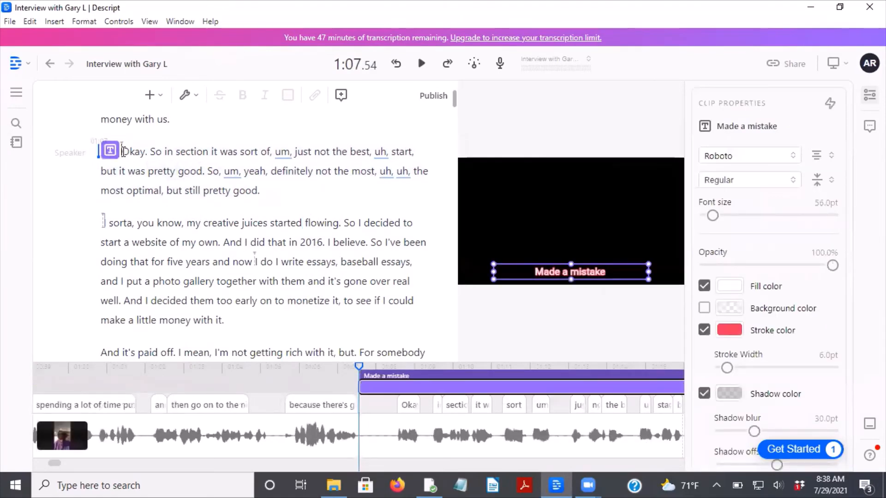
{"action": "left_click", "coordinate": [419, 64]}
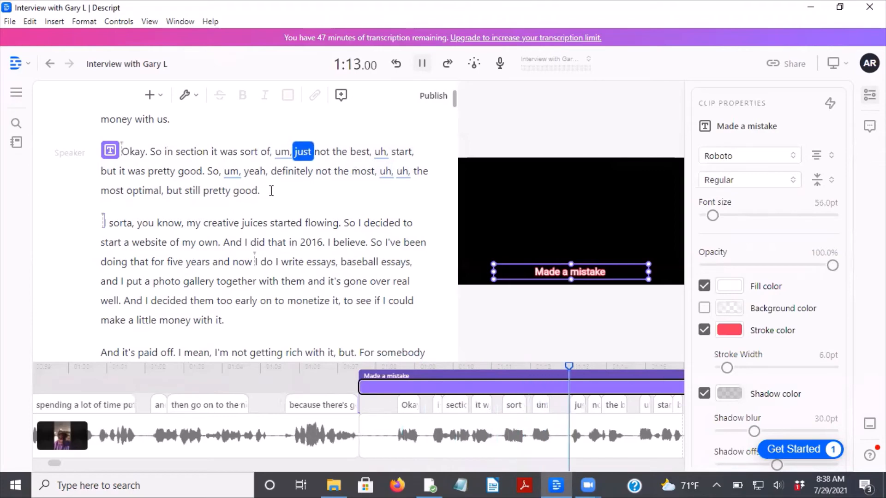
{"action": "left_click", "coordinate": [422, 65]}
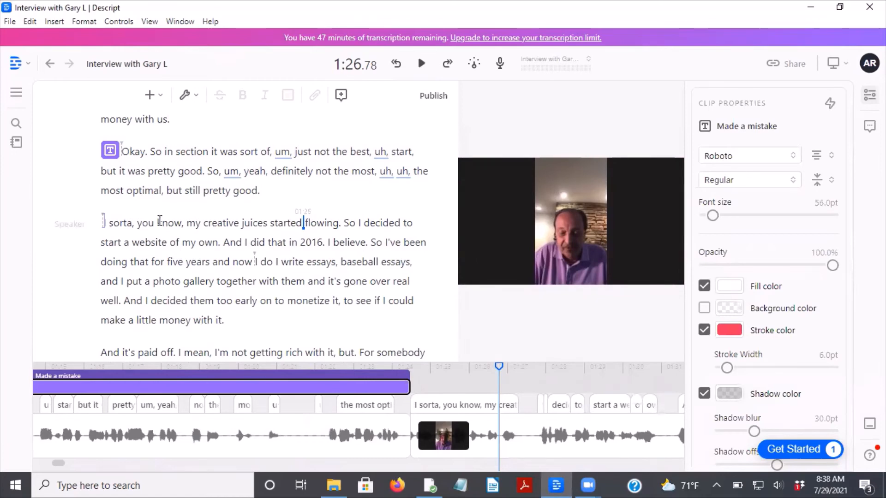
Step: Review the interview's page publishing settings and close them without publishing
{"action": "left_click", "coordinate": [430, 97]}
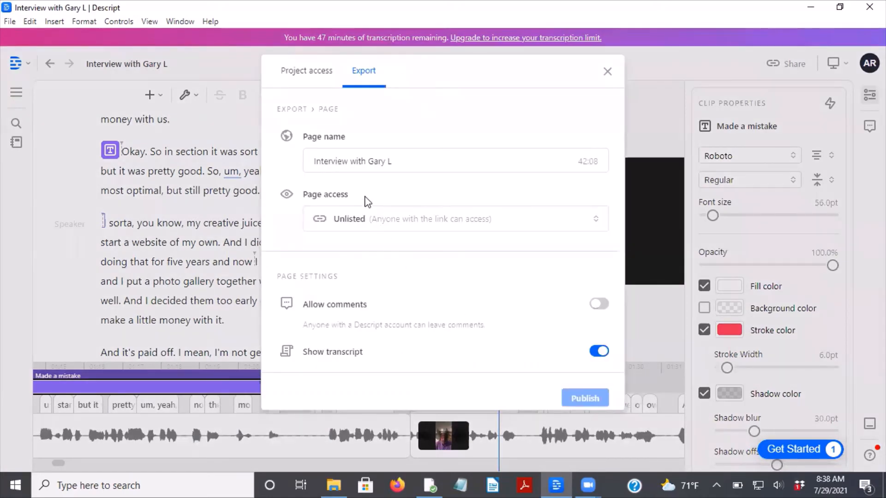
{"action": "left_click", "coordinate": [607, 72]}
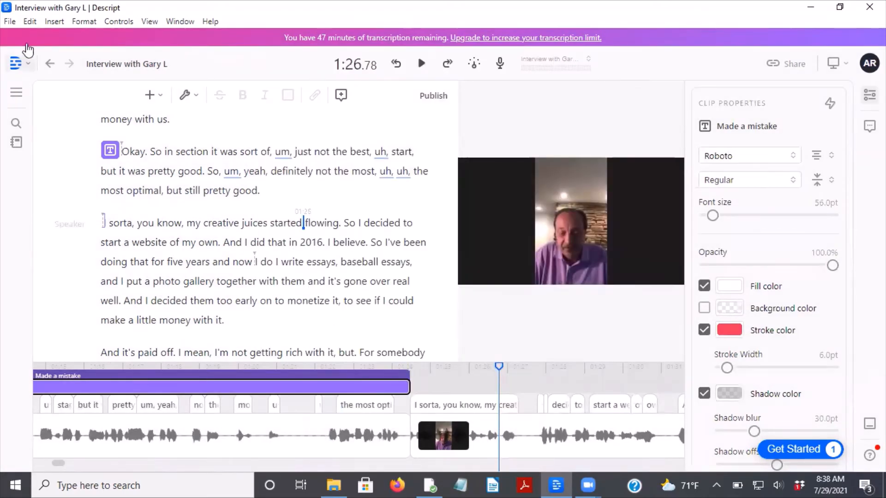
Step: Check the interview's page publishing settings, trying the Allow comments option on and back off, and close them without publishing
{"action": "left_click", "coordinate": [10, 22]}
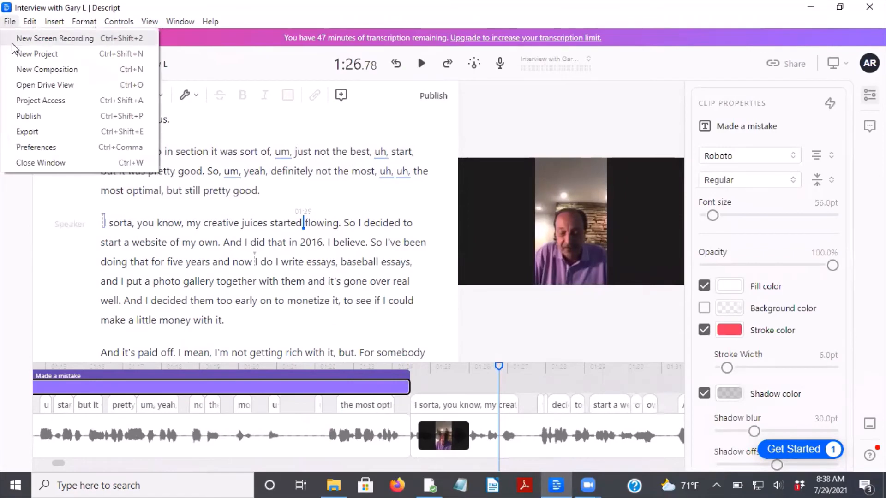
{"action": "left_click", "coordinate": [65, 117]}
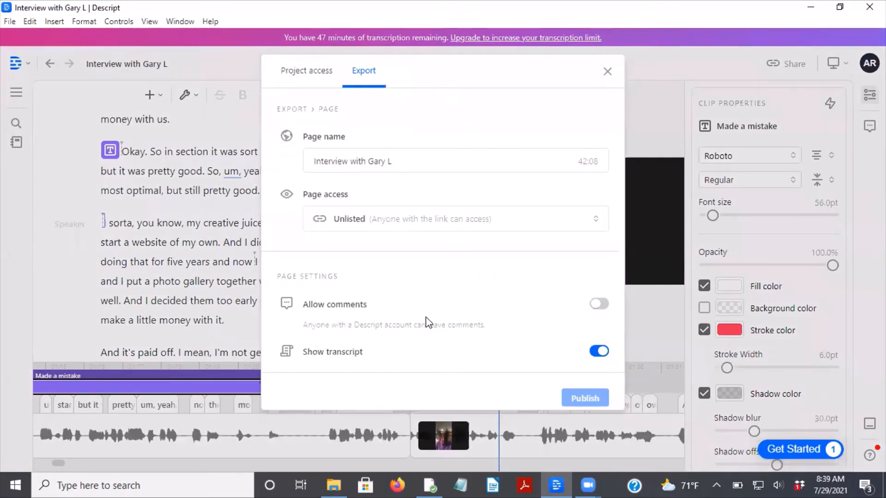
{"action": "left_click", "coordinate": [601, 306]}
{"action": "left_click", "coordinate": [600, 306]}
{"action": "left_click", "coordinate": [607, 71]}
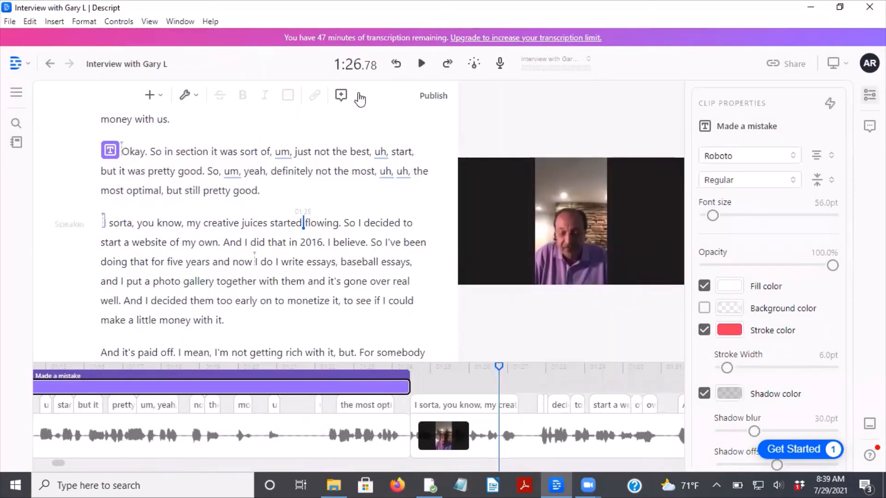
{"action": "left_click", "coordinate": [440, 98]}
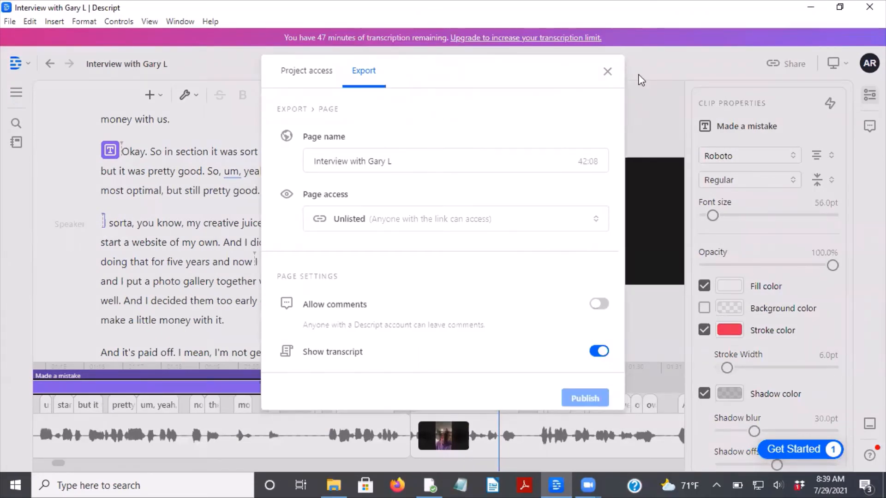
{"action": "left_click", "coordinate": [607, 71]}
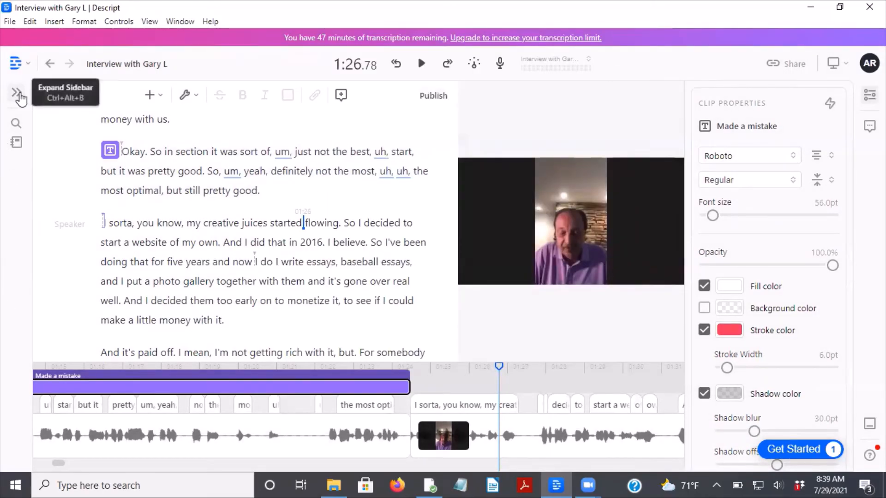
Step: Minimize the Drive View and browser windows to return to the edited interview project
{"action": "left_click", "coordinate": [295, 187]}
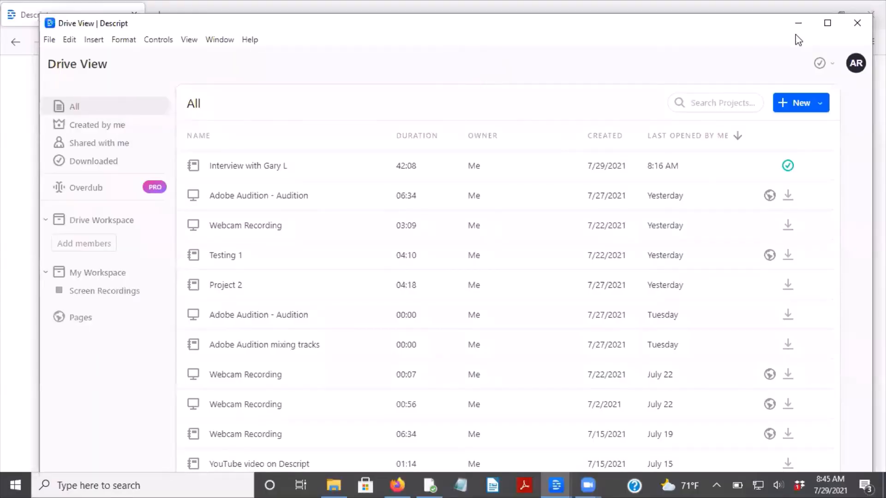
{"action": "left_click", "coordinate": [800, 25]}
{"action": "left_click", "coordinate": [813, 7]}
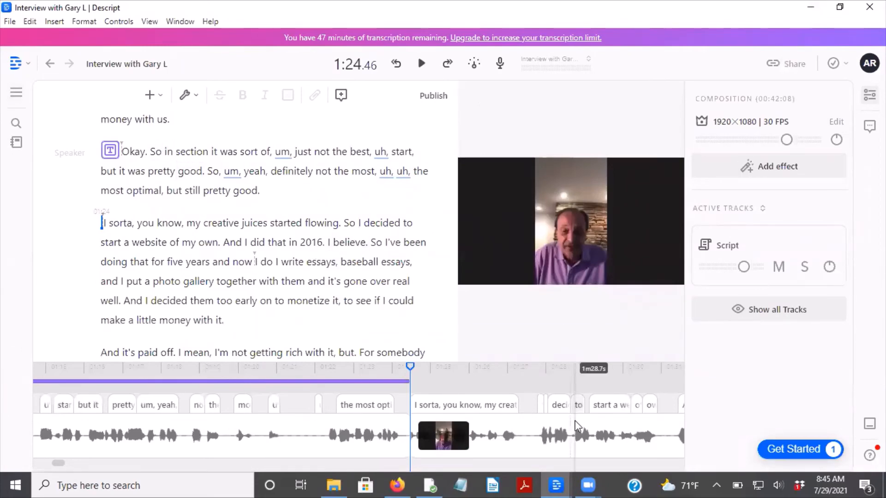
Step: Bring the Drive View window forward and open the interview project from its list
{"action": "left_click", "coordinate": [586, 485]}
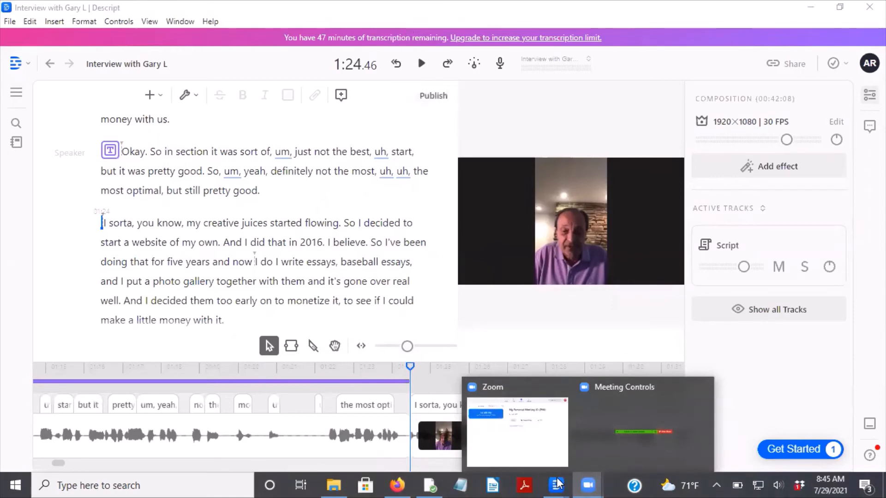
{"action": "mouse_move", "coordinate": [556, 485]}
{"action": "left_click", "coordinate": [622, 443]}
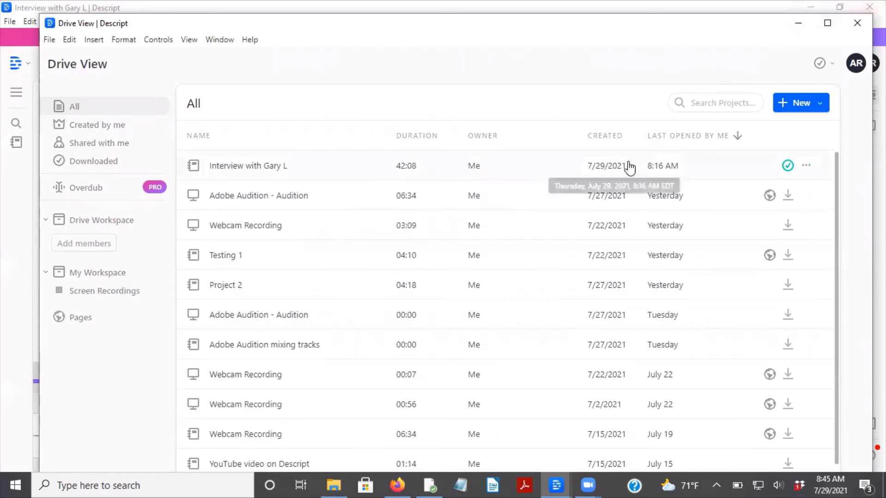
{"action": "left_click", "coordinate": [553, 173]}
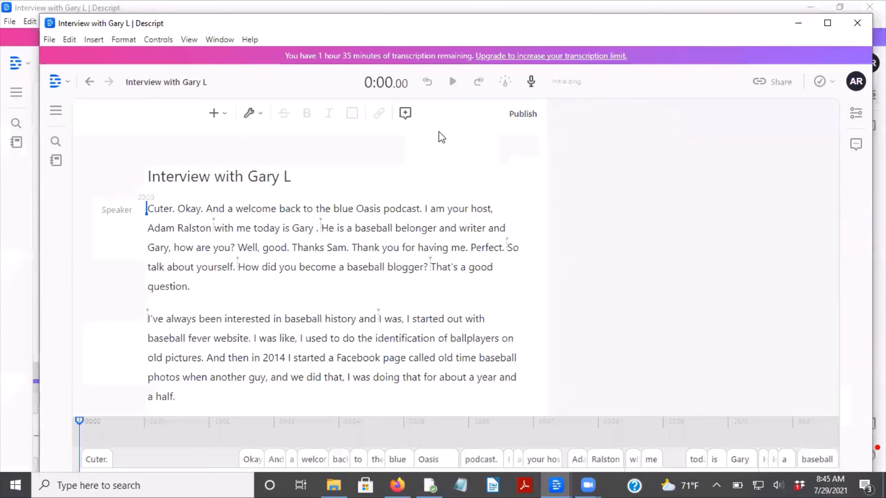
Step: Review the publishing, export and project access settings in the second interview window and close them unchanged
{"action": "left_click", "coordinate": [50, 40]}
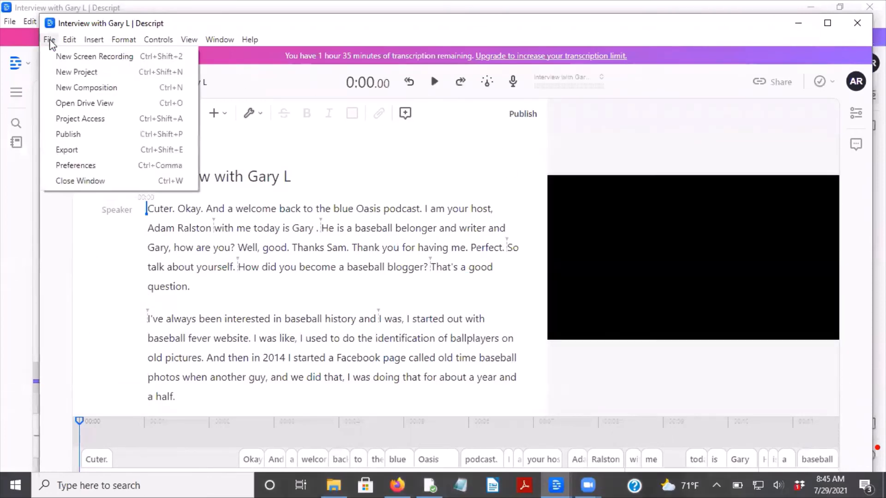
{"action": "left_click", "coordinate": [115, 134]}
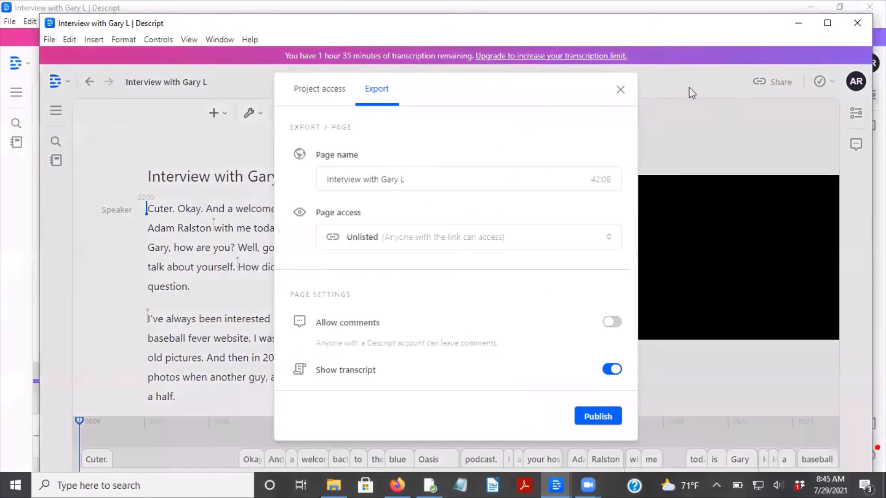
{"action": "left_click", "coordinate": [620, 90]}
{"action": "left_click", "coordinate": [49, 41]}
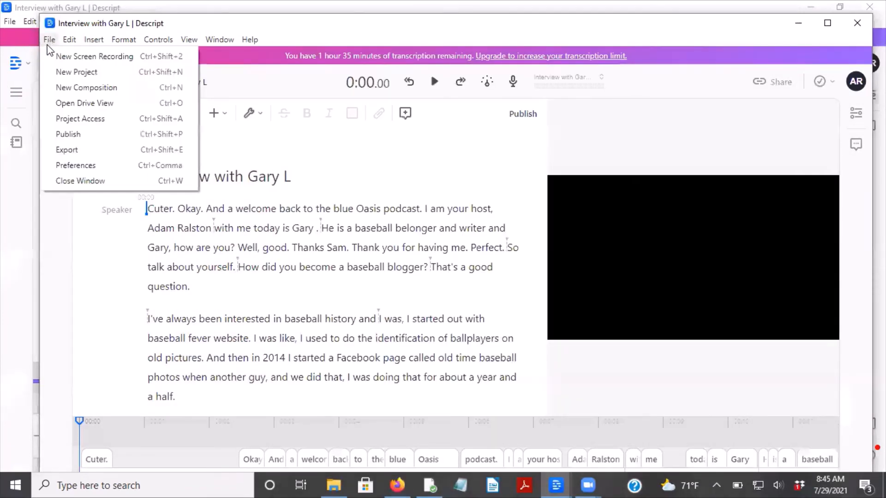
{"action": "left_click", "coordinate": [94, 151]}
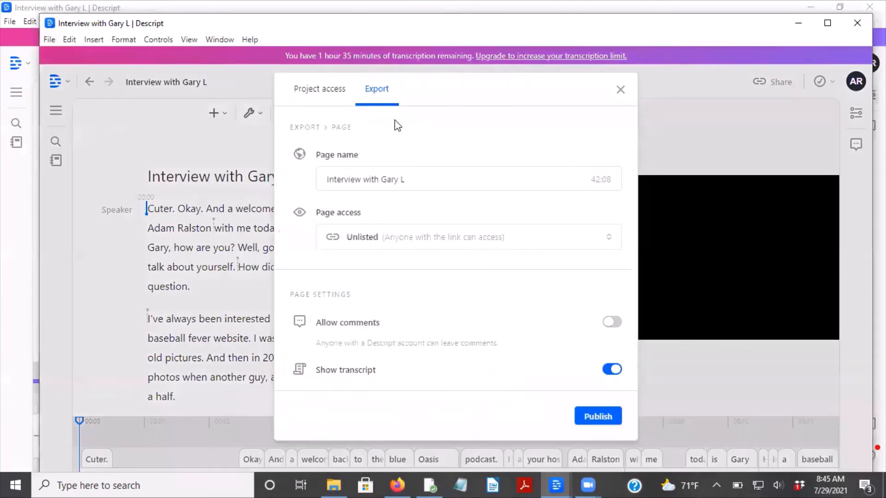
{"action": "left_click", "coordinate": [318, 90]}
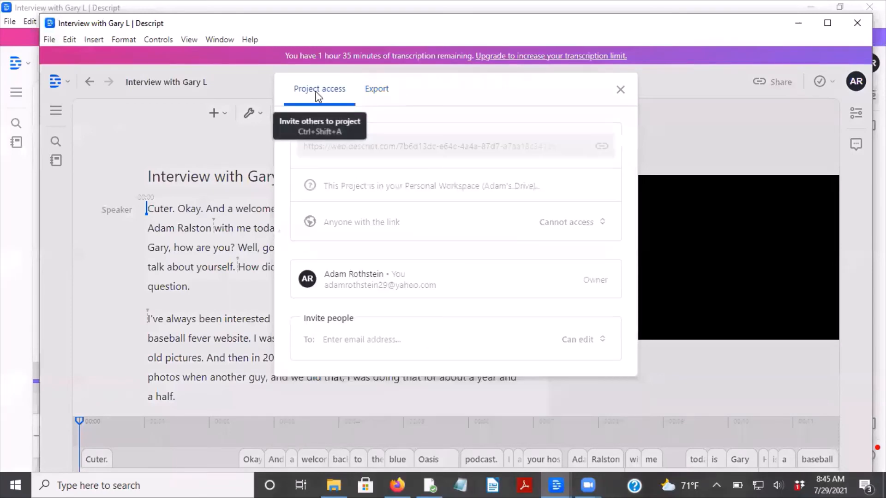
{"action": "left_click", "coordinate": [620, 90]}
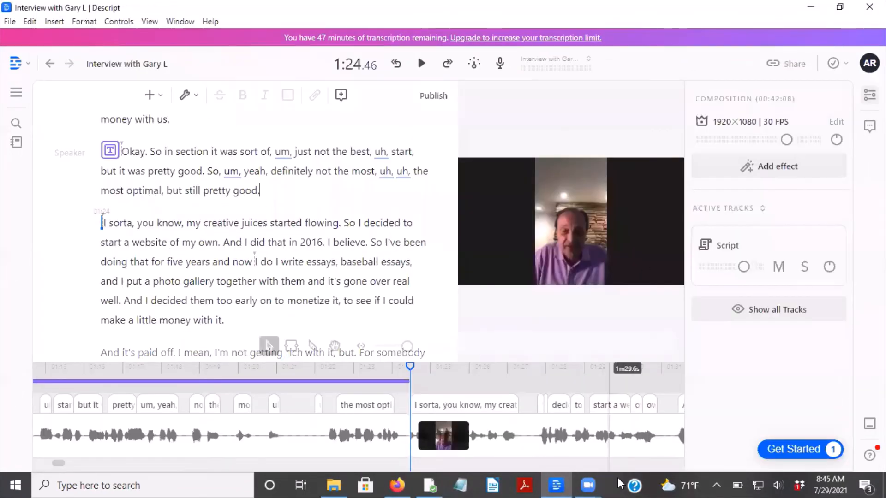
{"action": "mouse_move", "coordinate": [588, 485]}
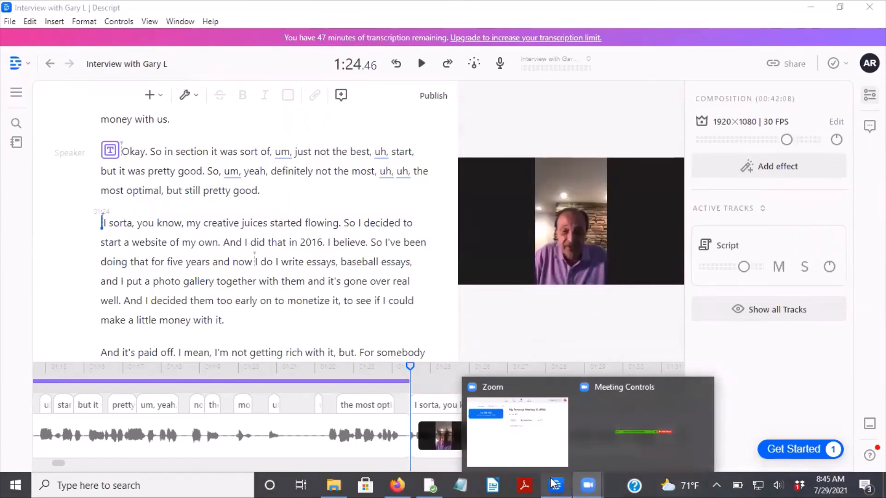
{"action": "left_click", "coordinate": [393, 484]}
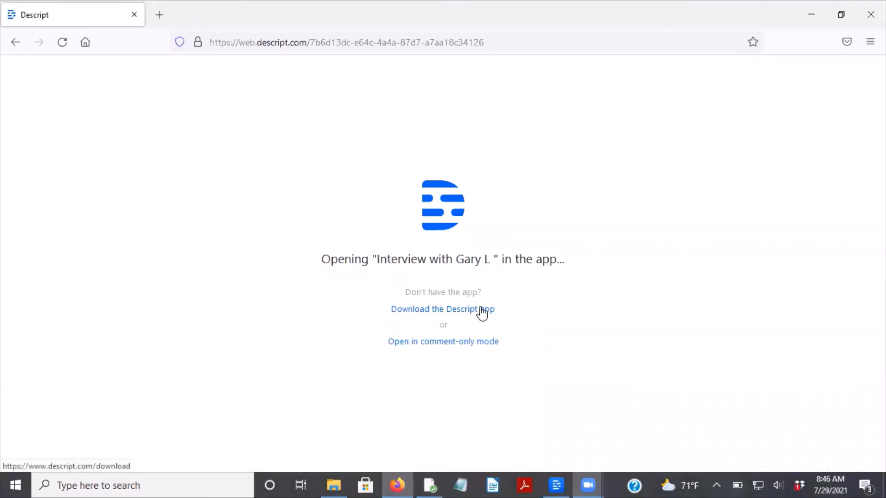
{"action": "mouse_move", "coordinate": [594, 481]}
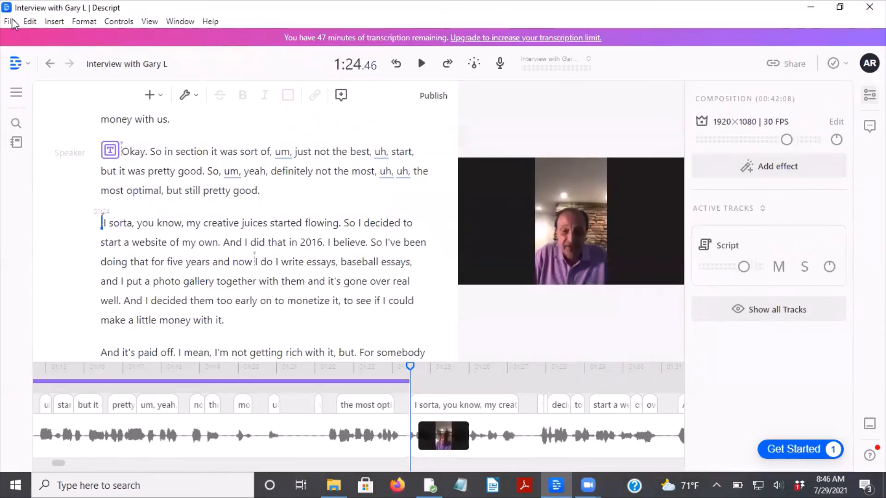
Step: Publish the interview as an unlisted page with its transcript shown, and dismiss the published page's link dialog
{"action": "left_click", "coordinate": [423, 95]}
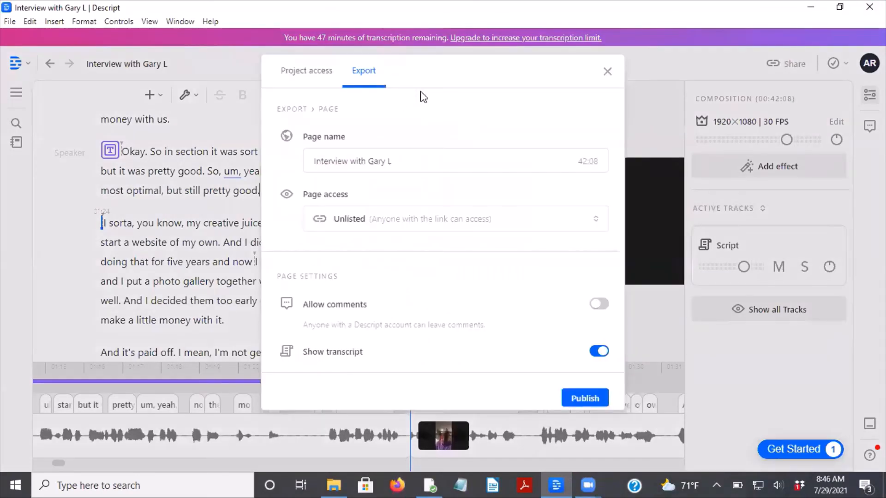
{"action": "left_click", "coordinate": [442, 227]}
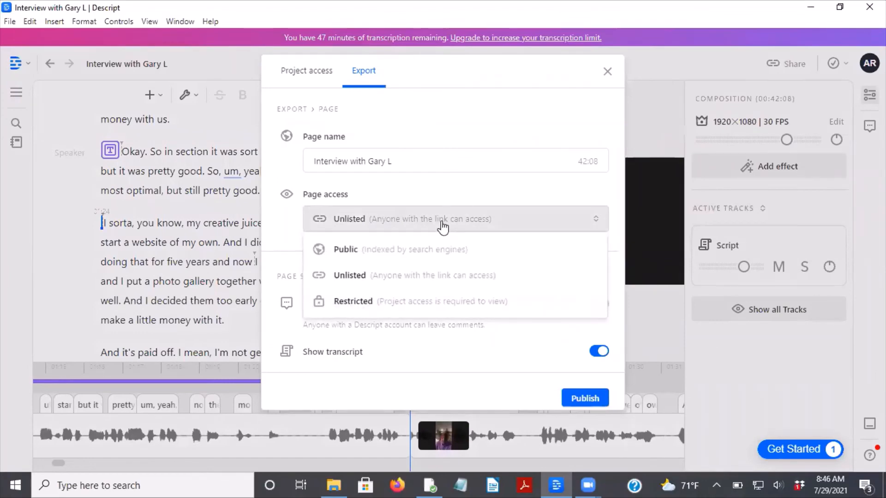
{"action": "left_click", "coordinate": [444, 194]}
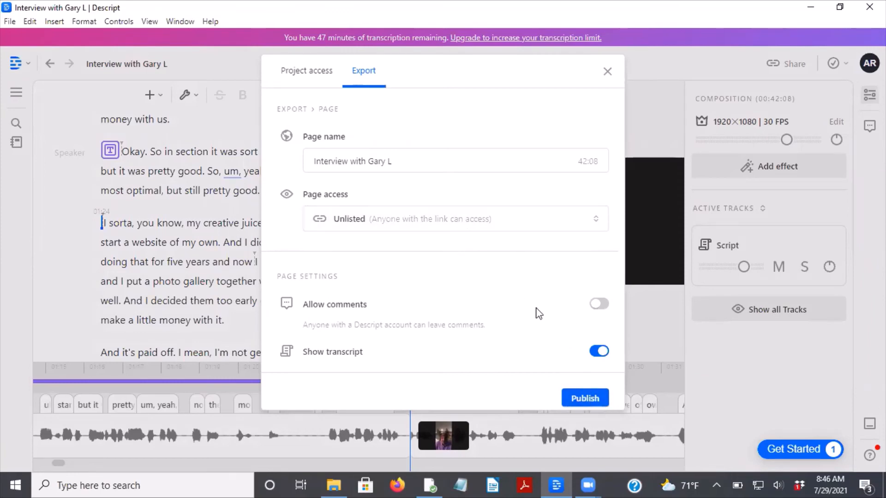
{"action": "left_click", "coordinate": [590, 401]}
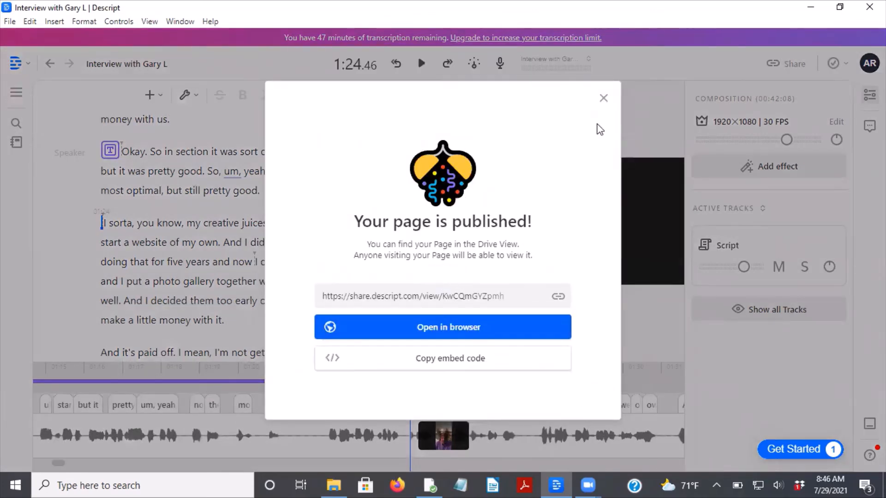
{"action": "left_click", "coordinate": [603, 98]}
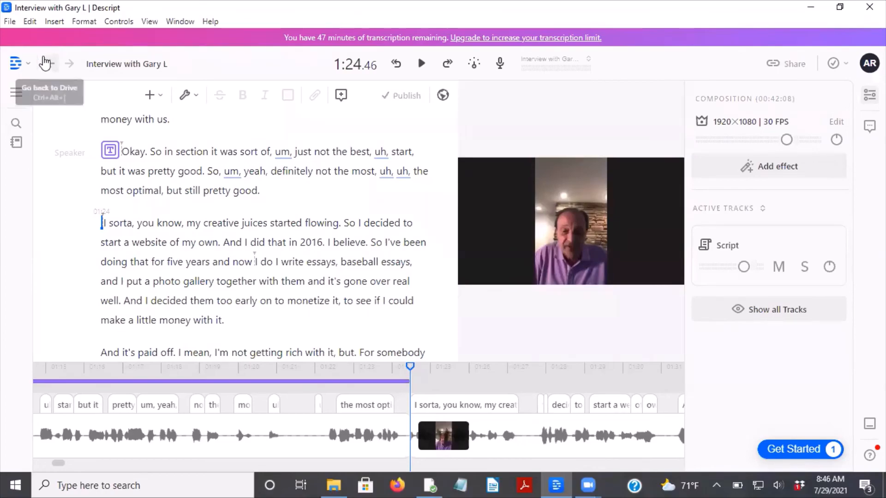
Step: Close the project window, relaunch Descript, and reopen the interview project from Drive View
{"action": "left_click", "coordinate": [870, 7]}
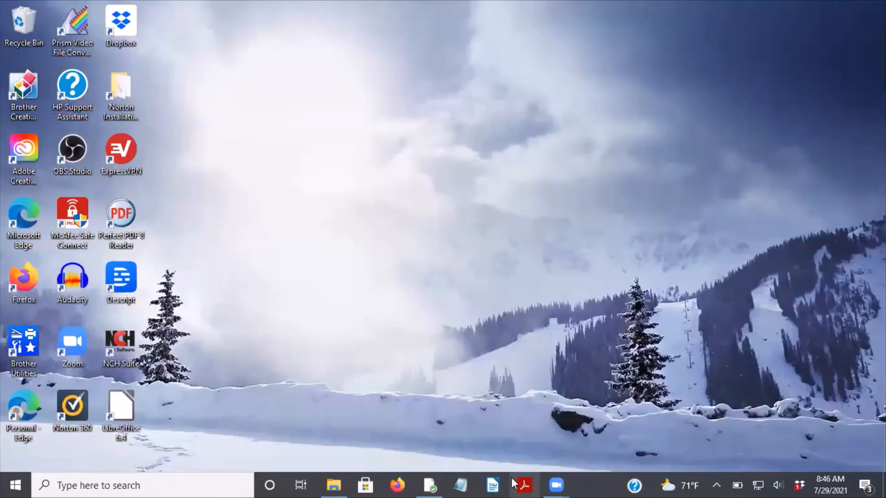
{"action": "left_click", "coordinate": [84, 485]}
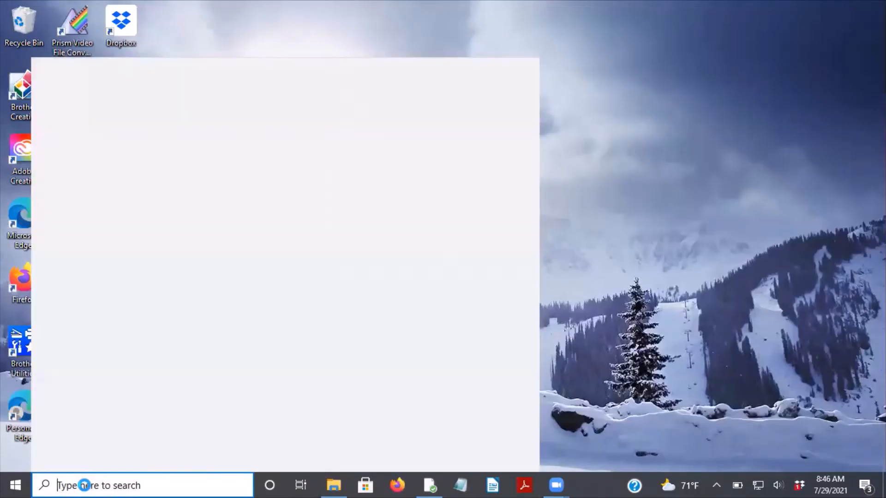
{"action": "type", "text": "des"}
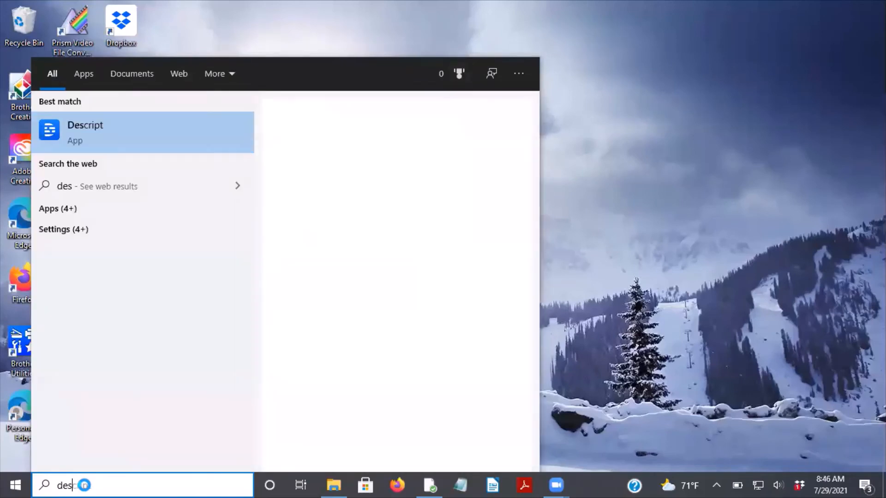
{"action": "key", "text": "Return"}
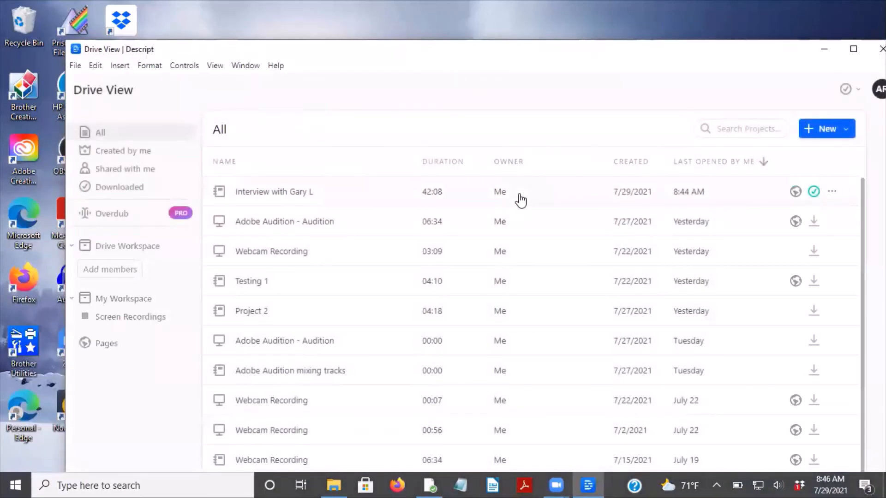
{"action": "left_click", "coordinate": [521, 200]}
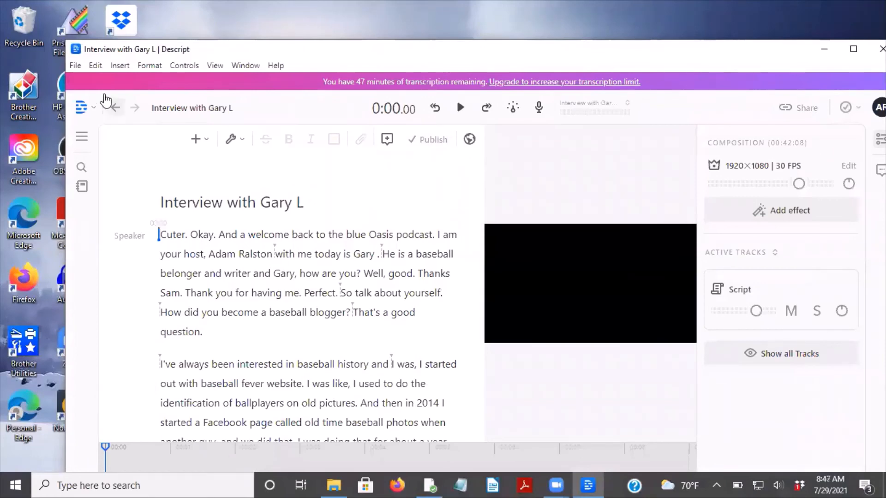
Step: Set up a YouTube export of the interview with "Full interview" entered in the title, and start the account sign-in
{"action": "left_click", "coordinate": [75, 65]}
{"action": "left_click", "coordinate": [117, 176]}
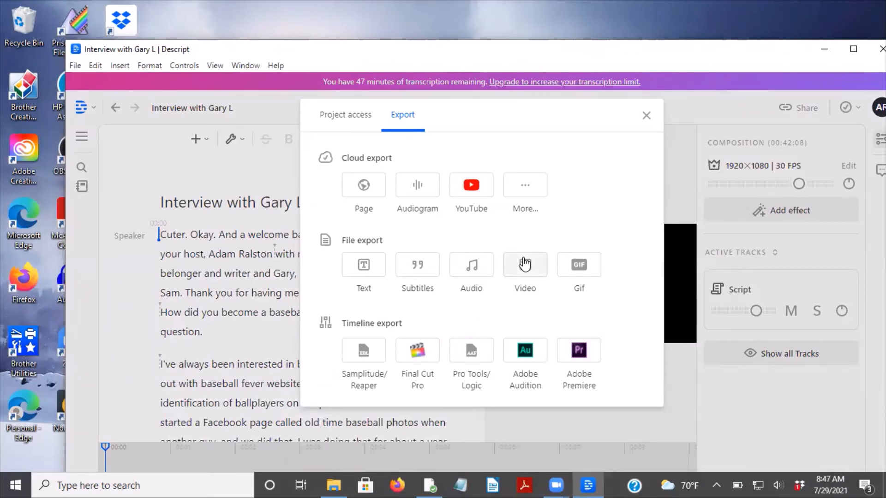
{"action": "left_click", "coordinate": [475, 186]}
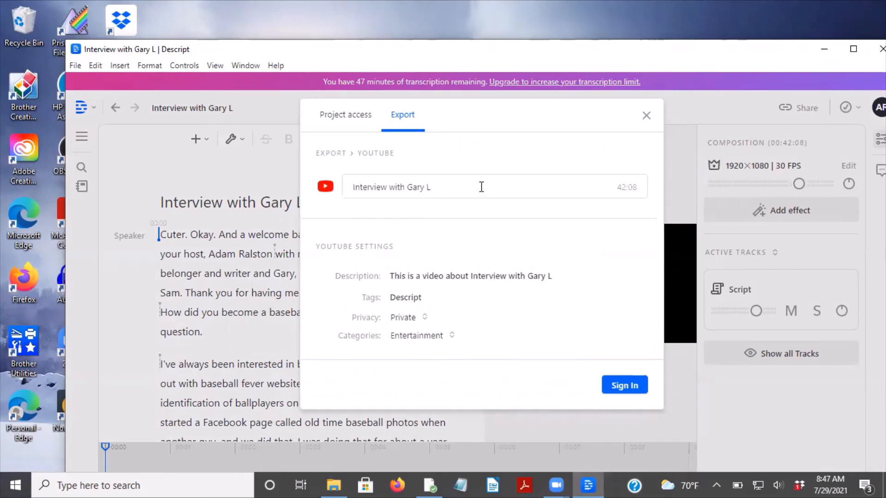
{"action": "type", "text": "Full interview"}
{"action": "left_click", "coordinate": [635, 388]}
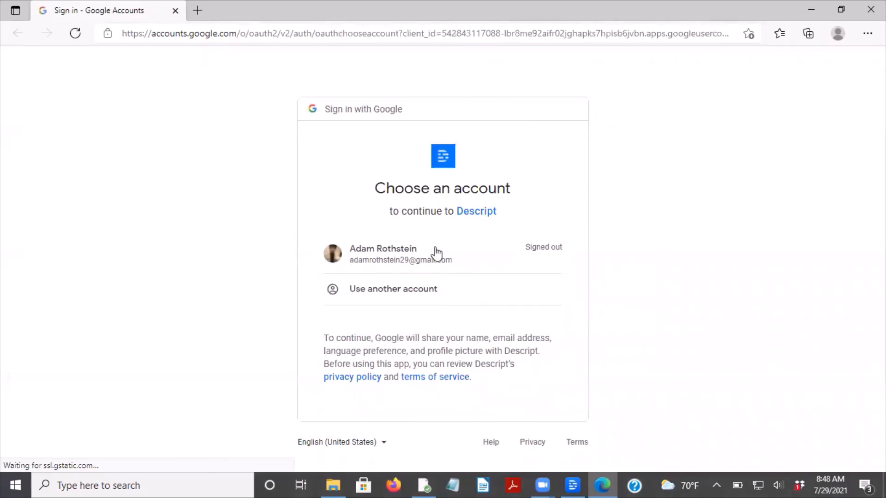
Step: Sign in to the listed Google account by entering its account password, and select that account to continue to Descript
{"action": "left_click", "coordinate": [474, 268]}
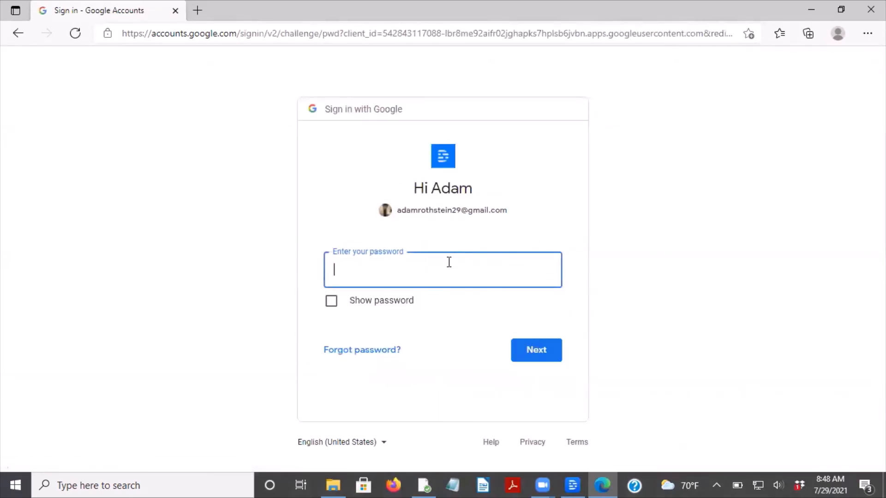
{"action": "type", "text": "•••••••"}
{"action": "key", "text": "Return"}
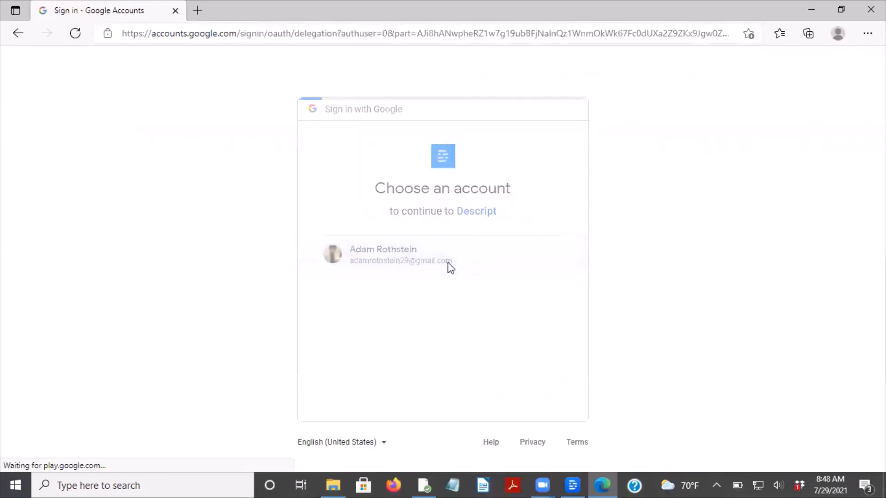
{"action": "left_click", "coordinate": [452, 267]}
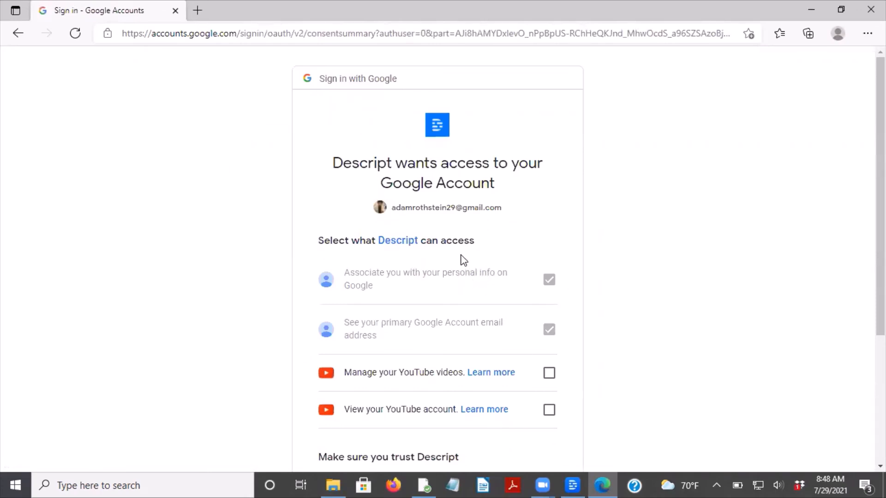
Step: Grant Descript permission to manage YouTube videos, continue, and let the browser open the Descript app
{"action": "scroll", "coordinate": [458, 245], "scroll_direction": "down", "scroll_amount": 3}
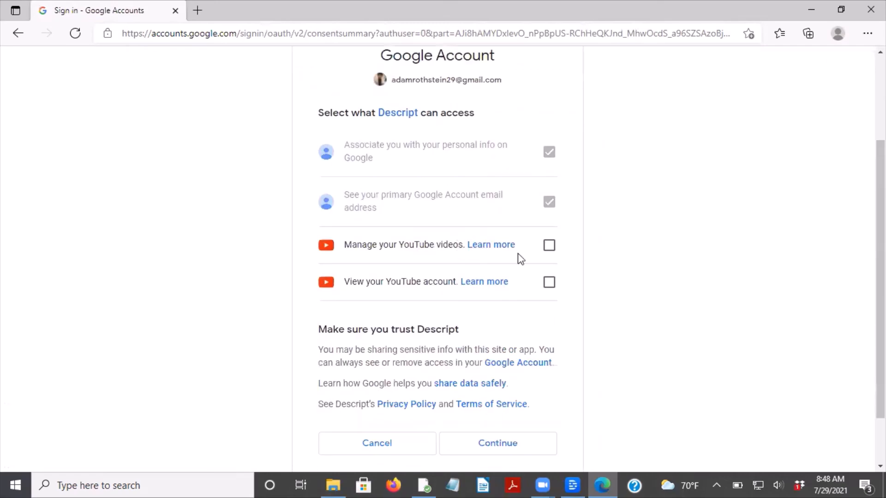
{"action": "scroll", "coordinate": [520, 257], "scroll_direction": "down", "scroll_amount": 1}
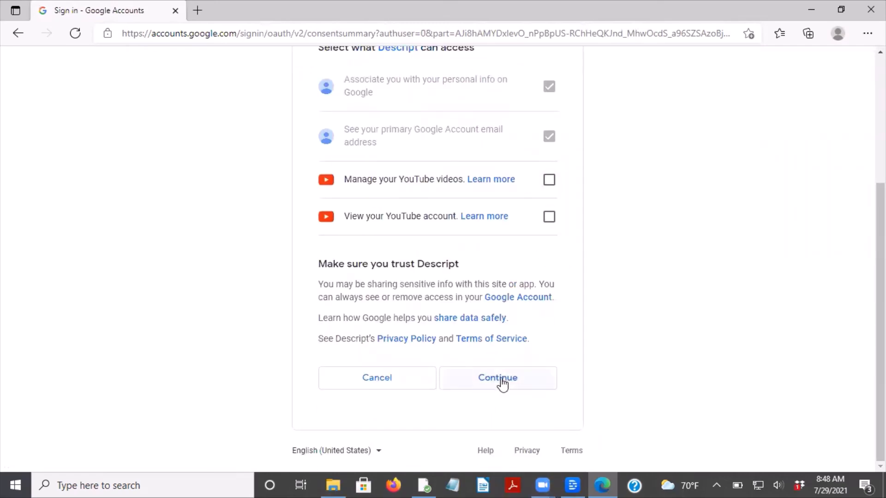
{"action": "scroll", "coordinate": [500, 376], "scroll_direction": "up", "scroll_amount": 3}
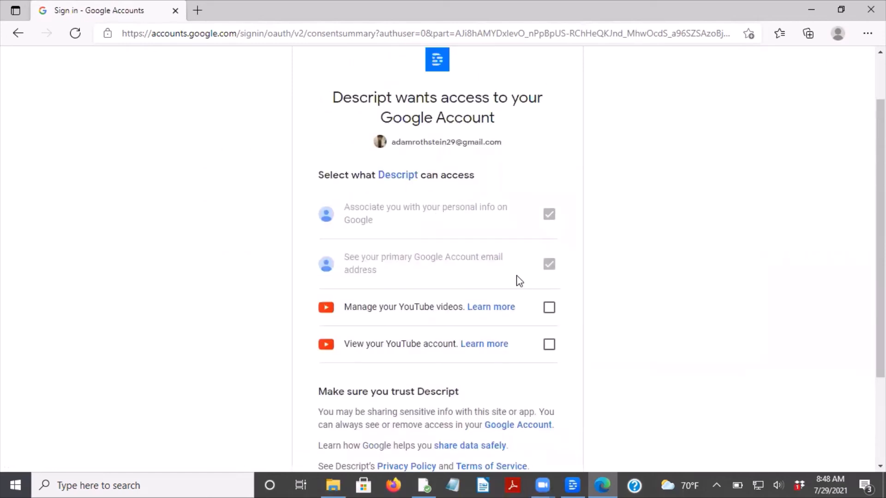
{"action": "scroll", "coordinate": [520, 280], "scroll_direction": "down", "scroll_amount": 3}
{"action": "left_click", "coordinate": [556, 182]}
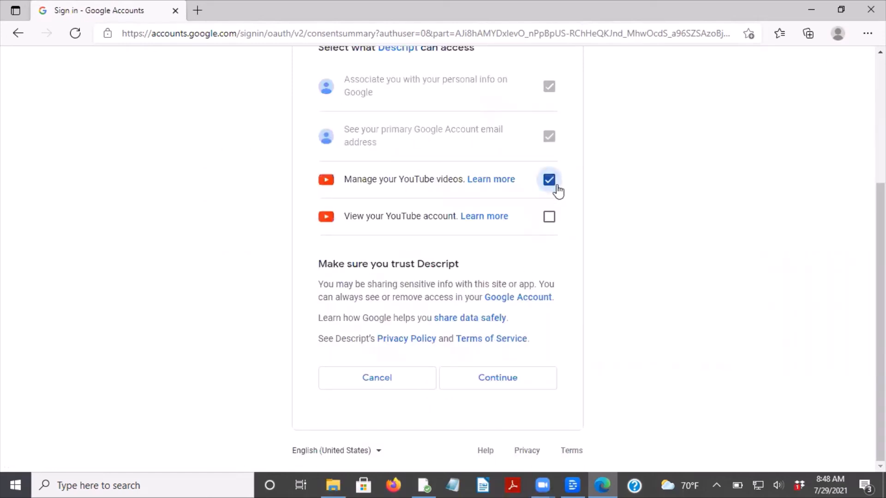
{"action": "left_click", "coordinate": [554, 182]}
{"action": "left_click", "coordinate": [499, 378]}
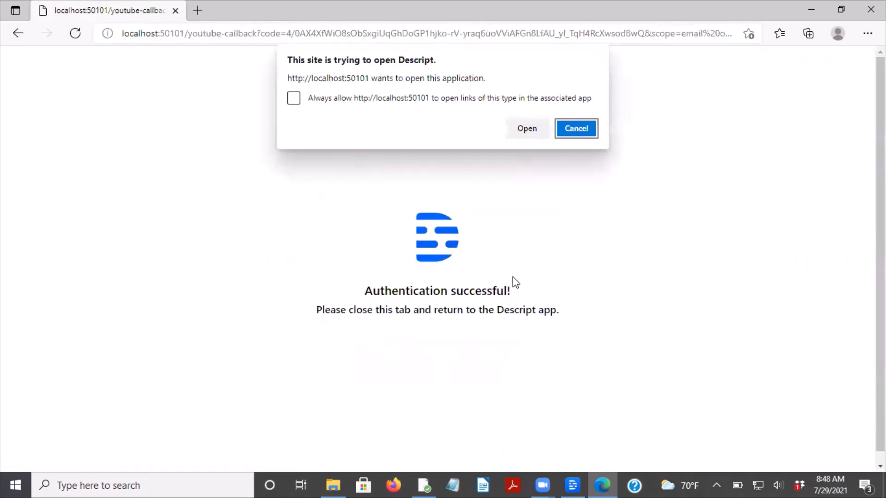
{"action": "left_click", "coordinate": [534, 130]}
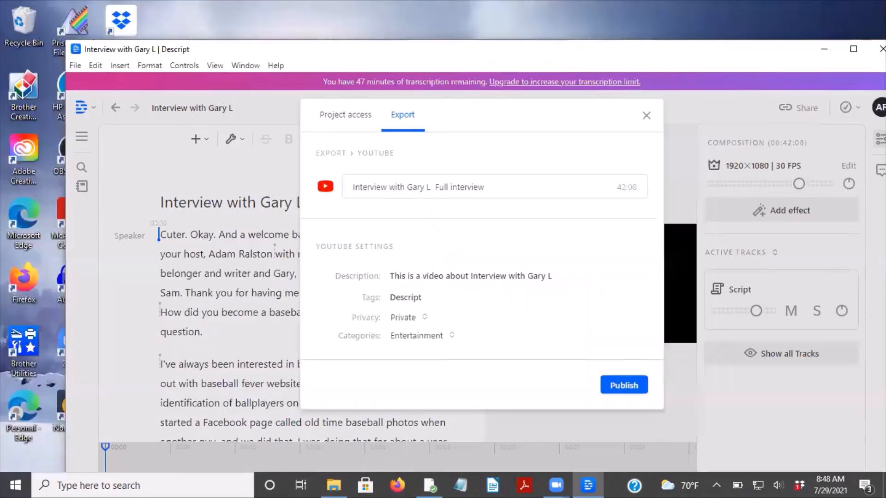
{"action": "left_click", "coordinate": [416, 486]}
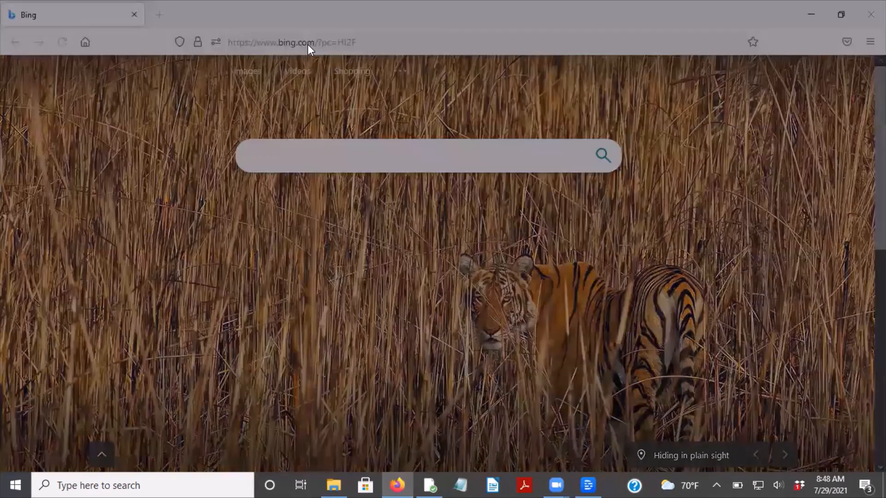
{"action": "left_click", "coordinate": [537, 137]}
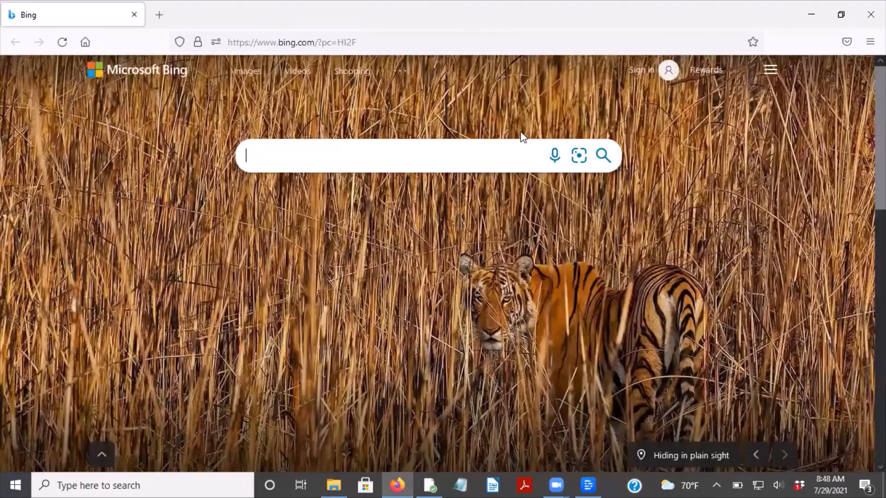
{"action": "left_click", "coordinate": [318, 42]}
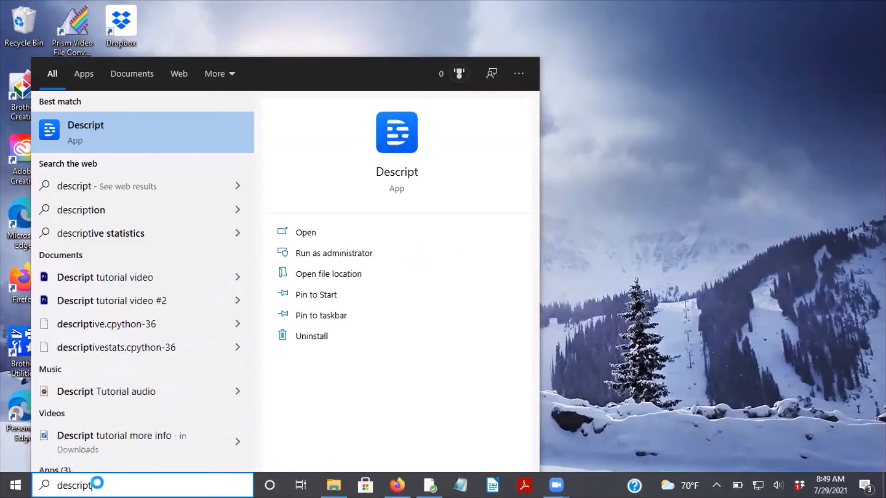
Step: Relaunch Descript with the interview project open, and bring up the MP4 video export settings for the current composition
{"action": "key", "text": "Escape"}
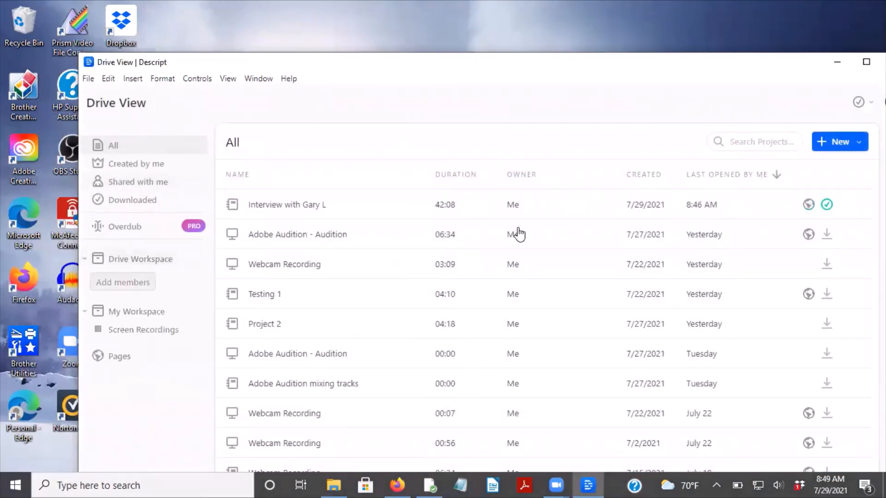
{"action": "left_click", "coordinate": [556, 209]}
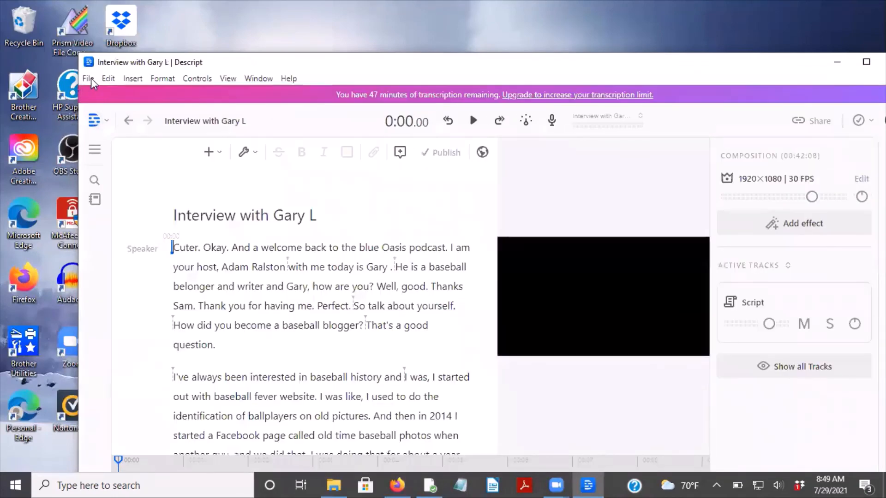
{"action": "left_click", "coordinate": [89, 78]}
{"action": "left_click", "coordinate": [138, 190]}
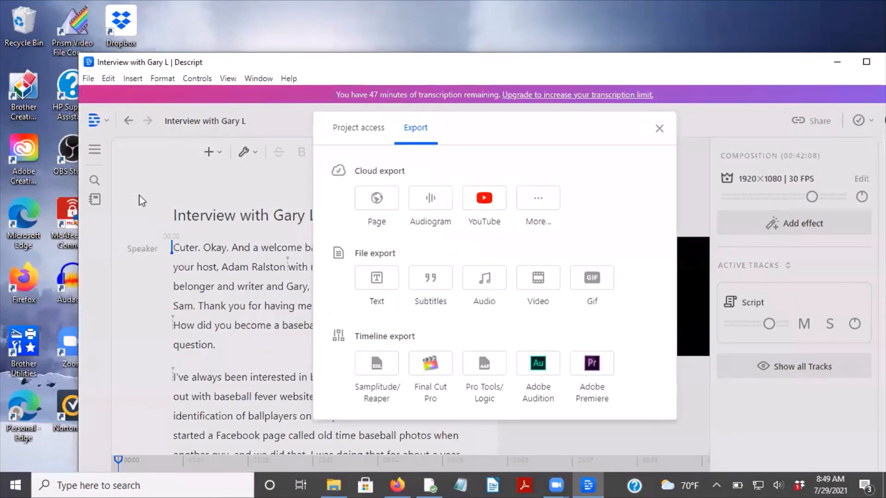
{"action": "left_click", "coordinate": [540, 277]}
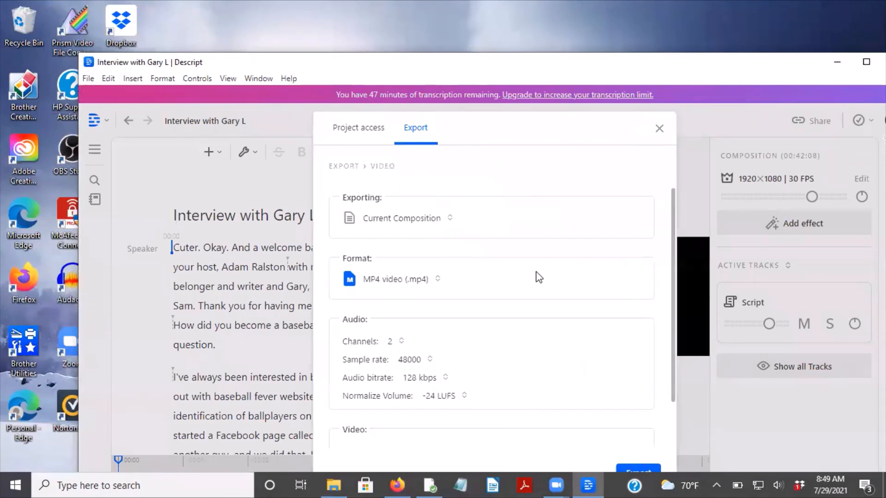
{"action": "scroll", "coordinate": [539, 268], "scroll_direction": "down", "scroll_amount": 1}
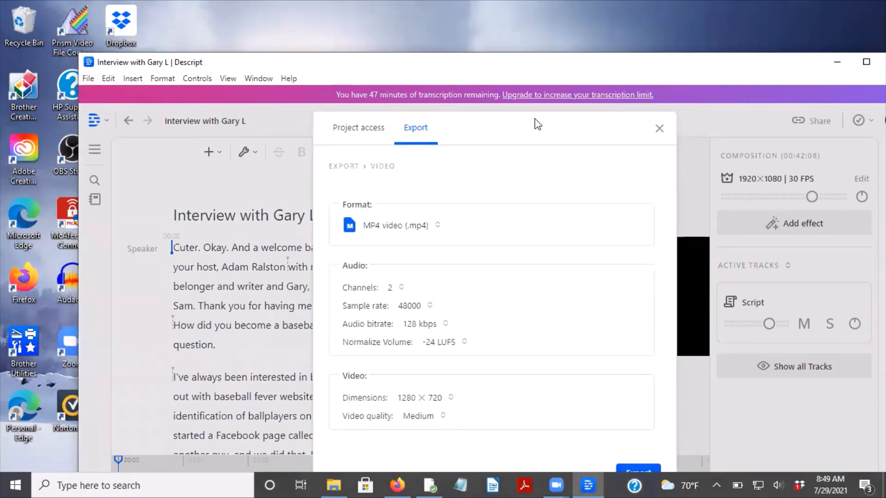
Step: Export the interview as an MP4 video into the Interviews folder in Documents, adding "With Descript edits" to the file name
{"action": "left_click", "coordinate": [637, 469]}
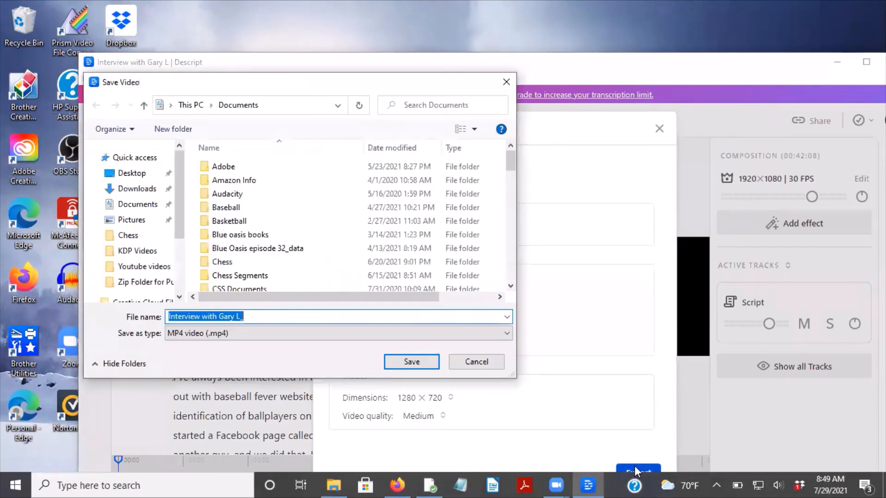
{"action": "left_click", "coordinate": [288, 316]}
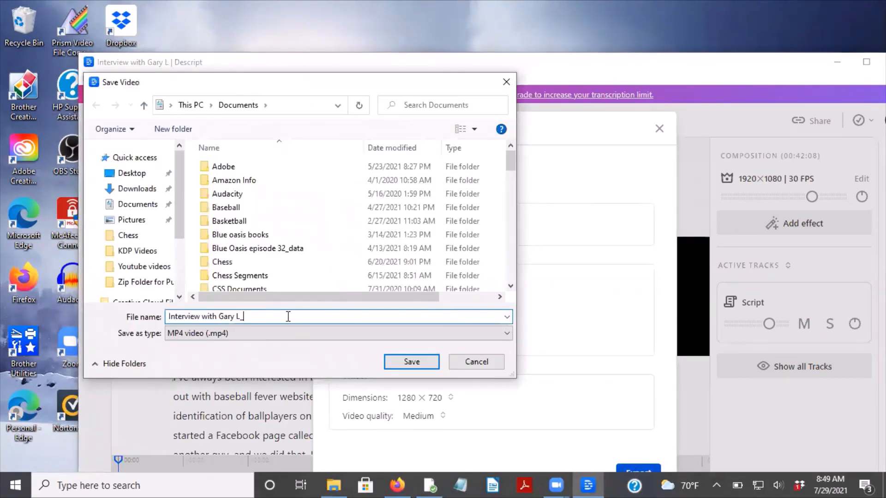
{"action": "type", "text": "With Descript edits"}
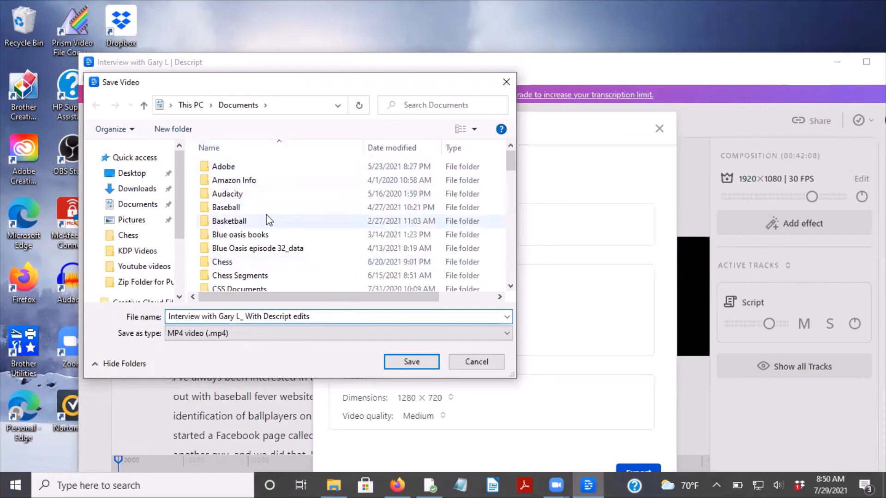
{"action": "scroll", "coordinate": [262, 242], "scroll_direction": "down", "scroll_amount": 6}
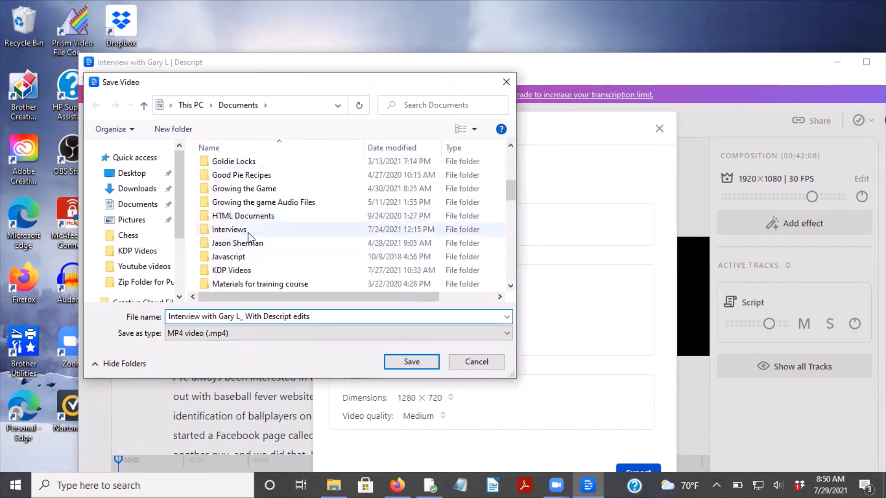
{"action": "left_click", "coordinate": [252, 230]}
{"action": "left_click", "coordinate": [415, 364]}
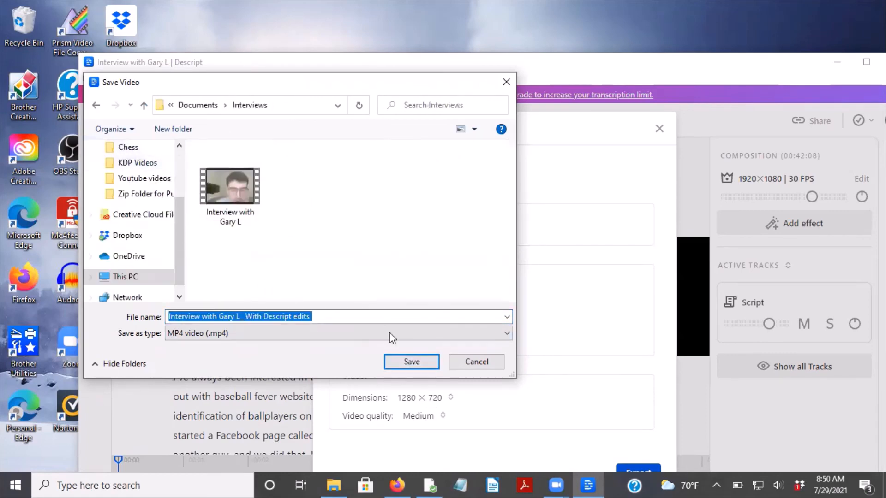
{"action": "left_click", "coordinate": [420, 358]}
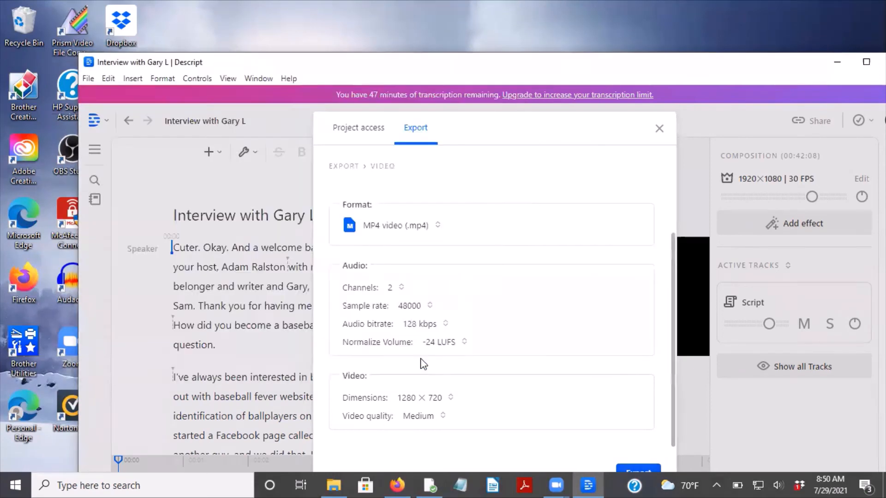